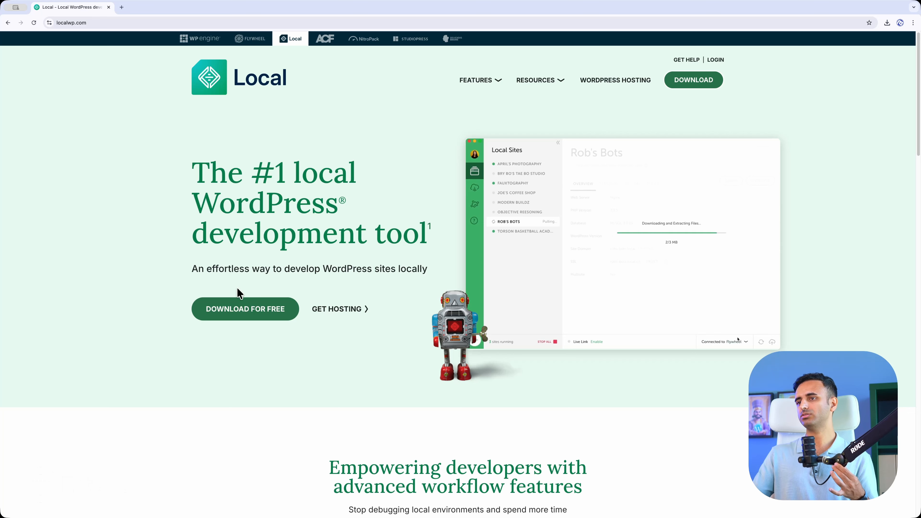
- Open the Download Local sign-up form on localwp.com
left_click(231, 313)
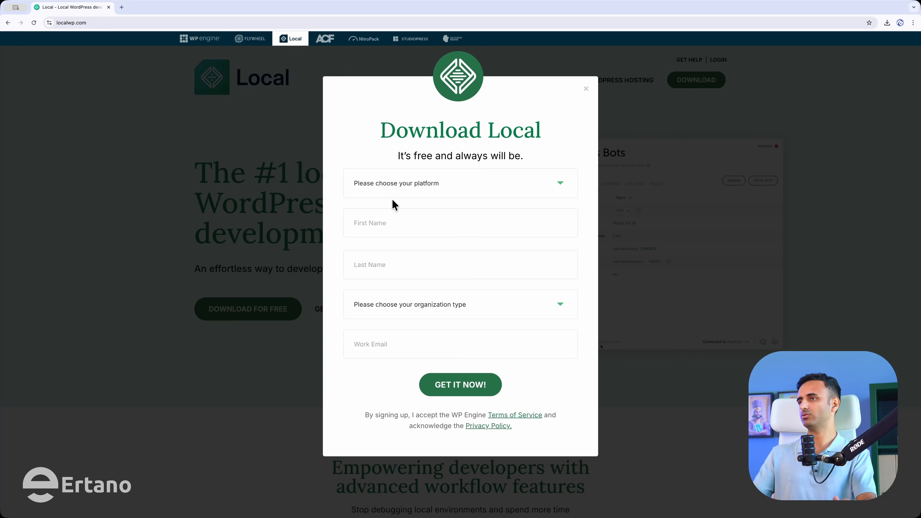
- Choose Mac Apple Silicon as the platform and autofill the first and last name fields
left_click(396, 190)
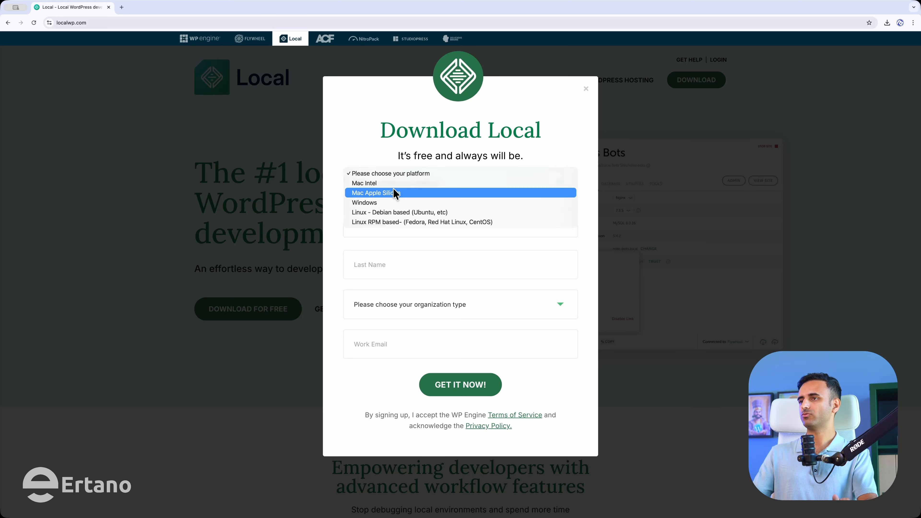
left_click(396, 198)
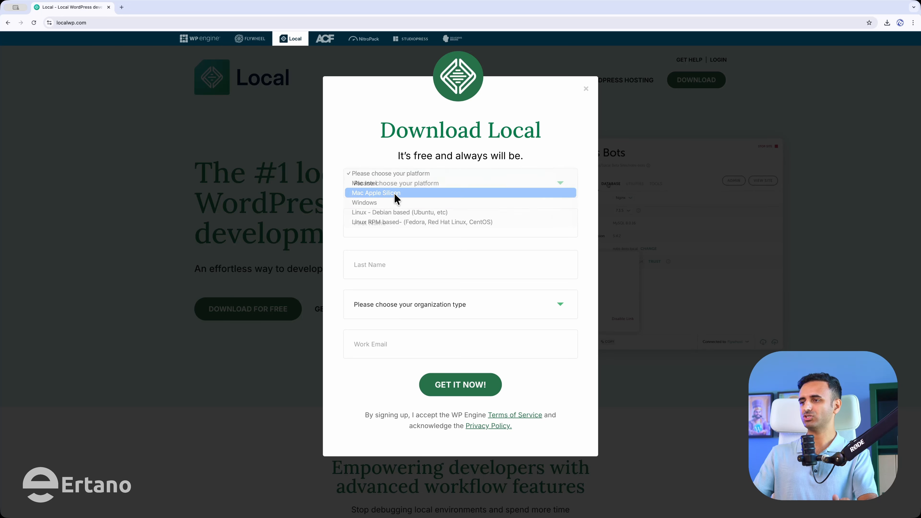
left_click(408, 191)
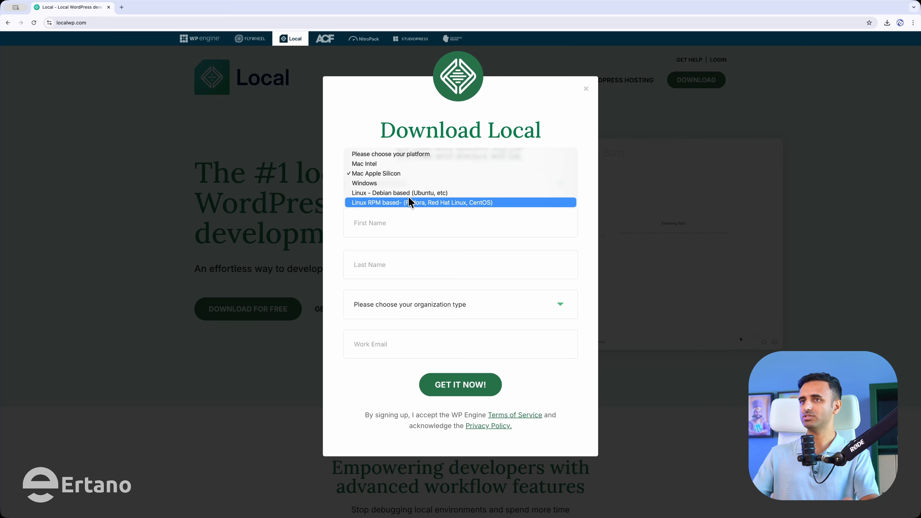
left_click(376, 173)
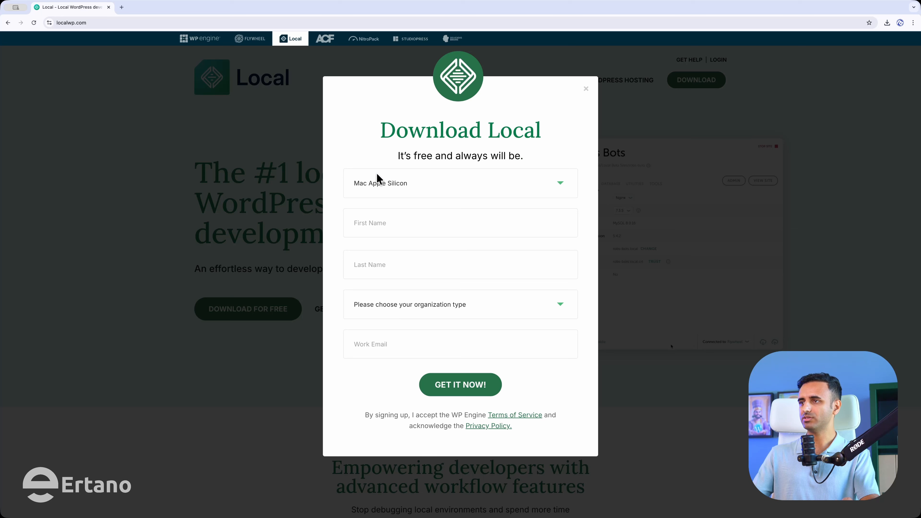
left_click(384, 219)
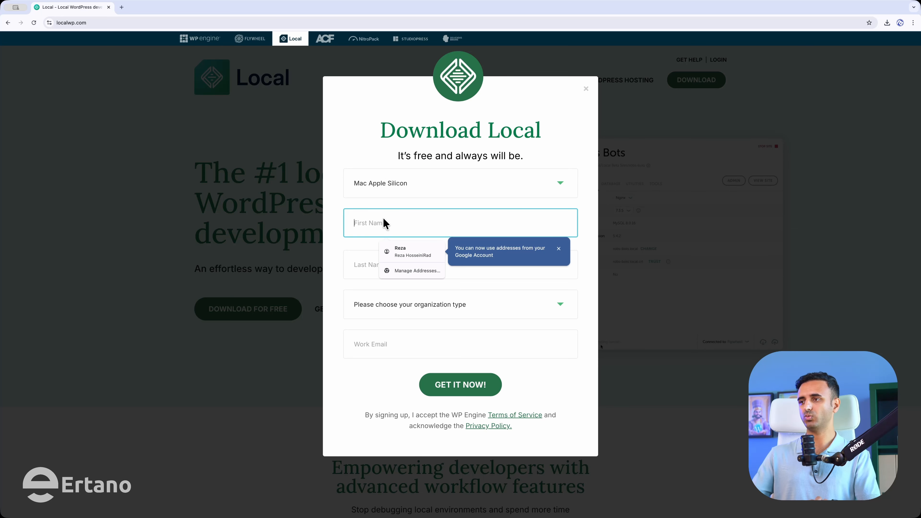
left_click(403, 252)
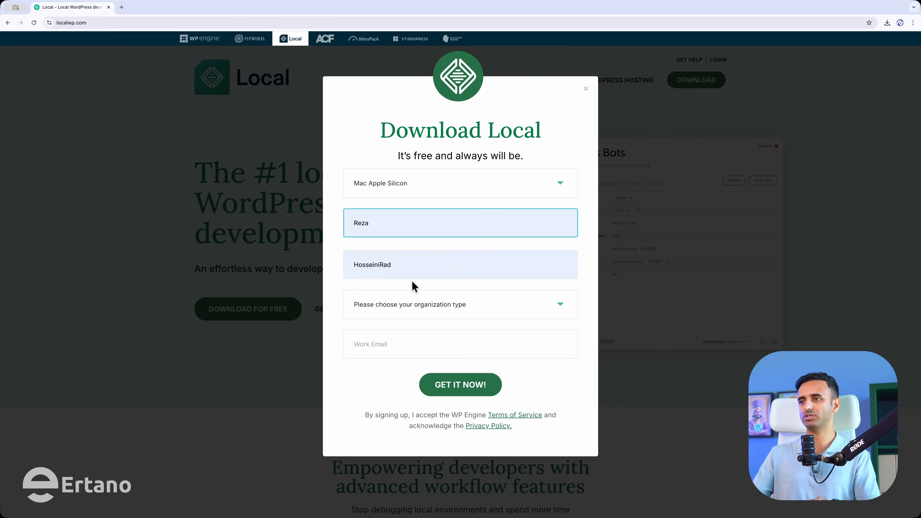
left_click(431, 258)
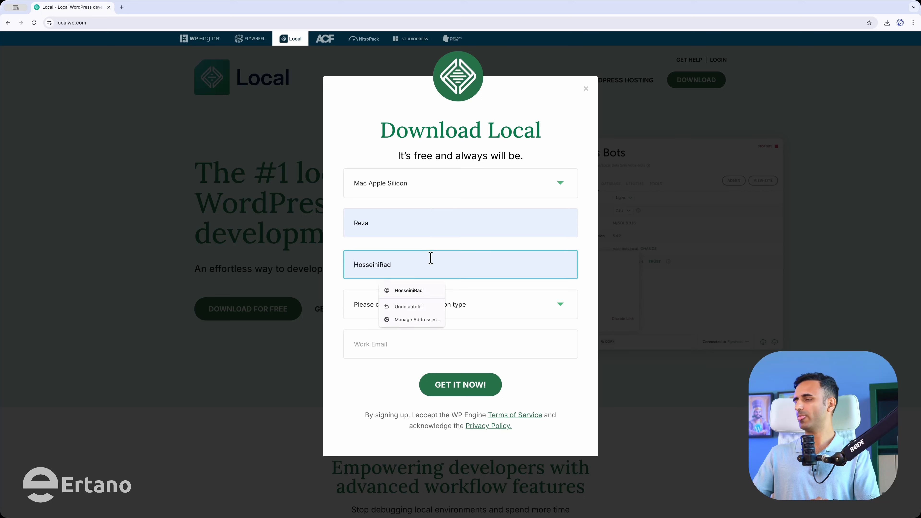
double_click(430, 257)
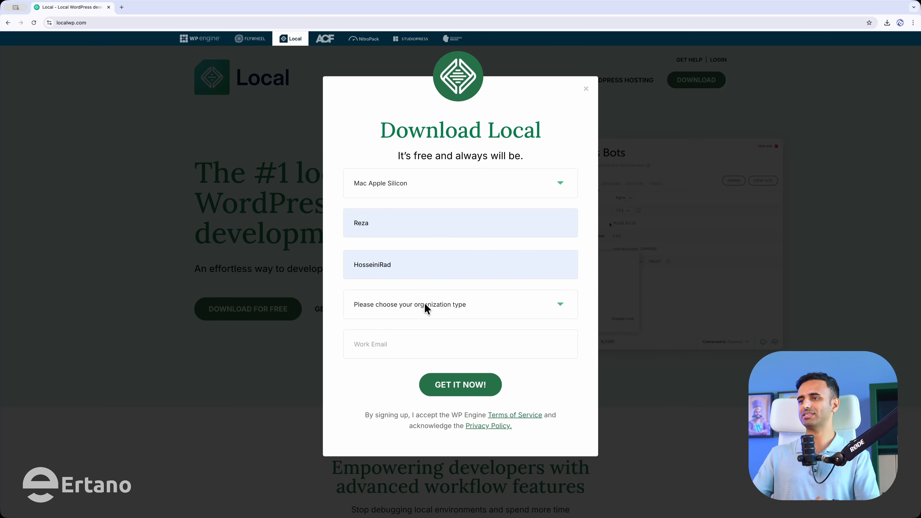
- Set organization type to Independent Freelancer/Consultant, enter the work e-mail, and submit the form
left_click(426, 307)
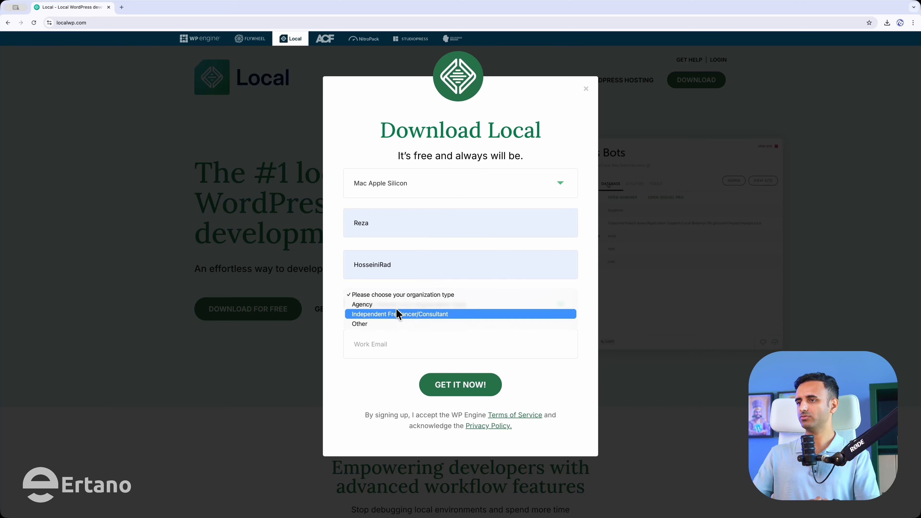
left_click(416, 318)
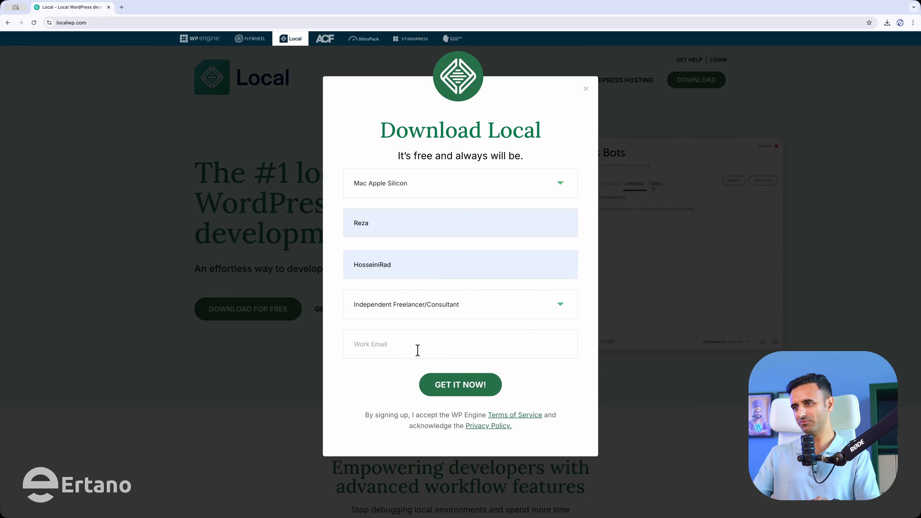
left_click(403, 351)
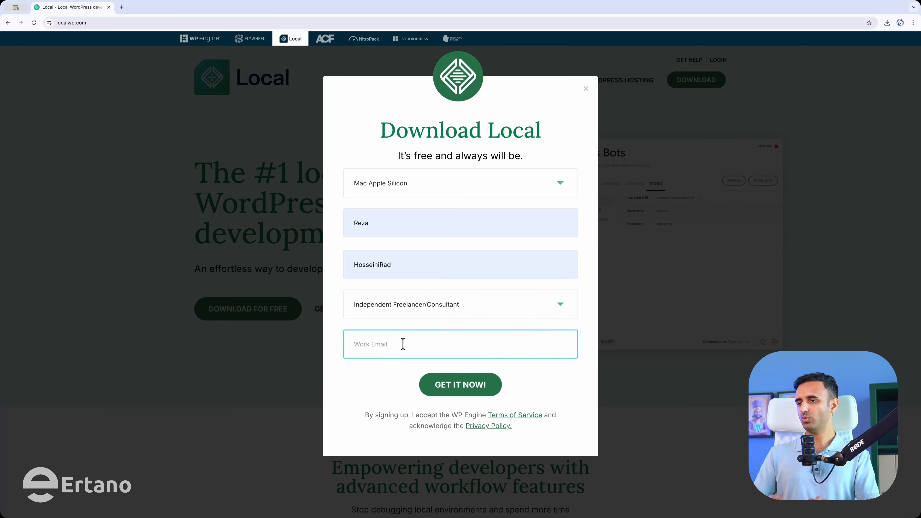
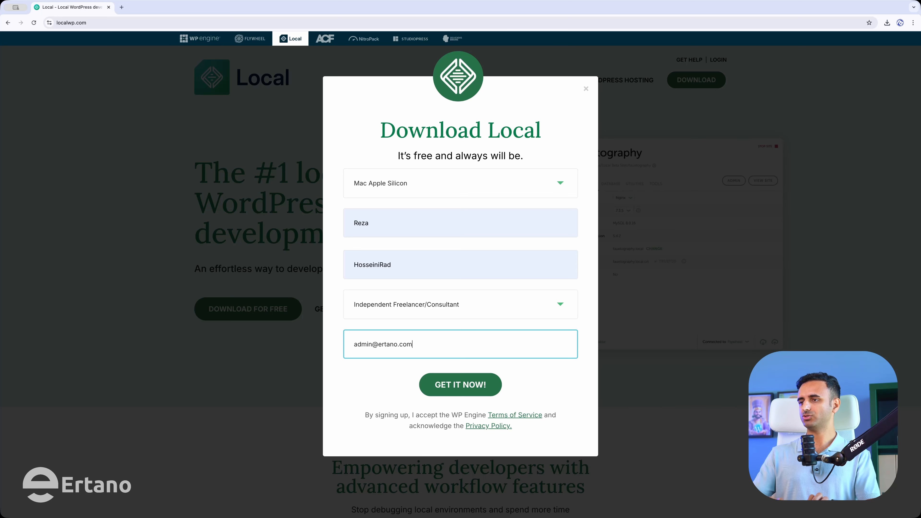
left_click(442, 390)
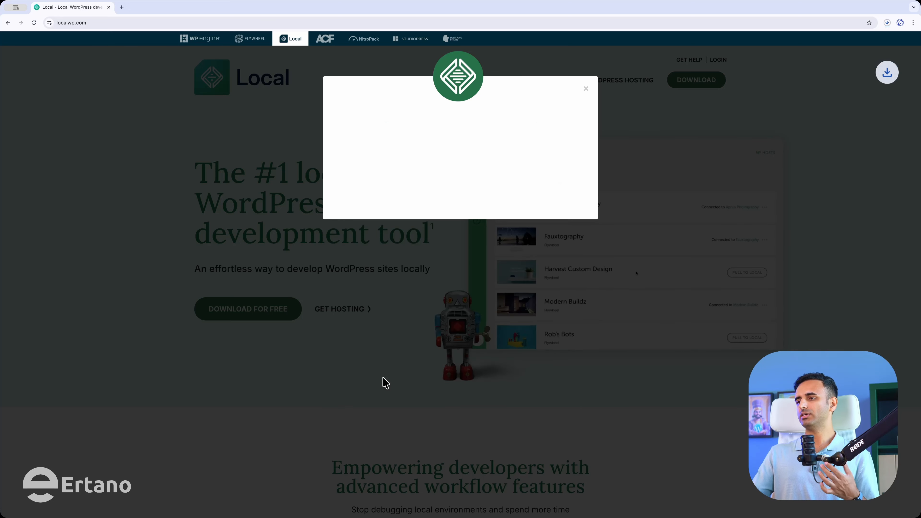
- Open the downloaded local-9.2.9 dmg and drag Local into Applications
left_click(887, 23)
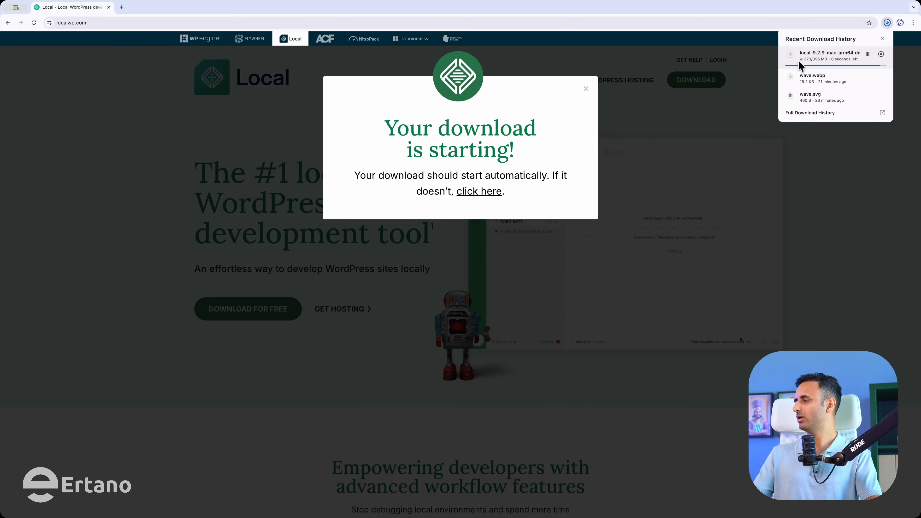
left_click(818, 55)
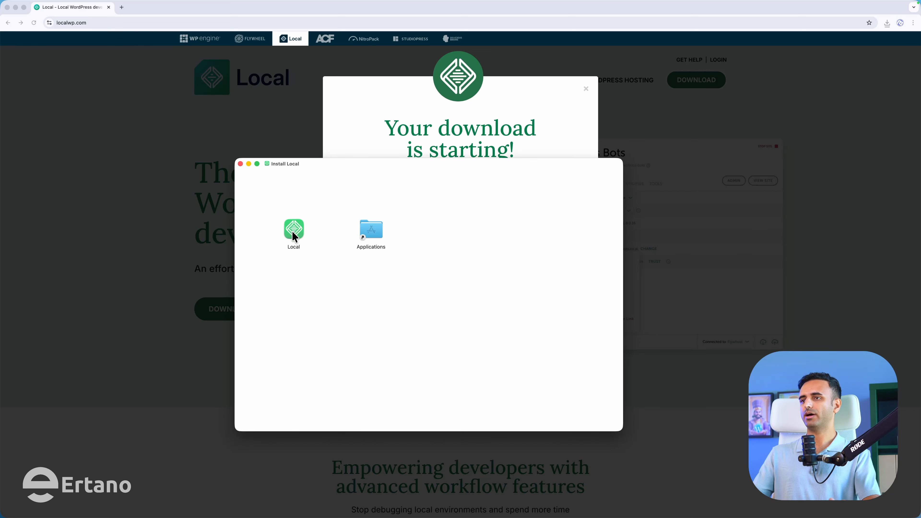
left_click_drag(293, 233, 373, 228)
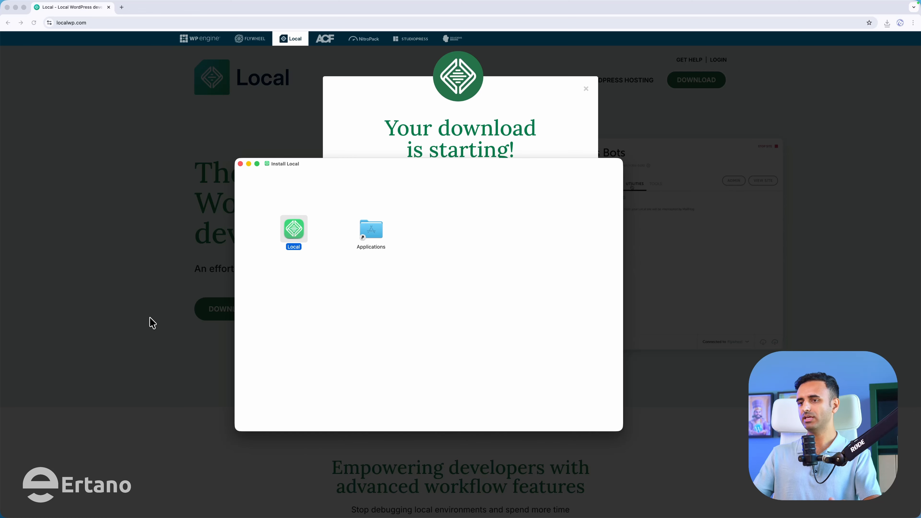
- Launch Local from the installed apps, approve the internet-download warning, and tick the Terms agreement
mouse_move(123, 517)
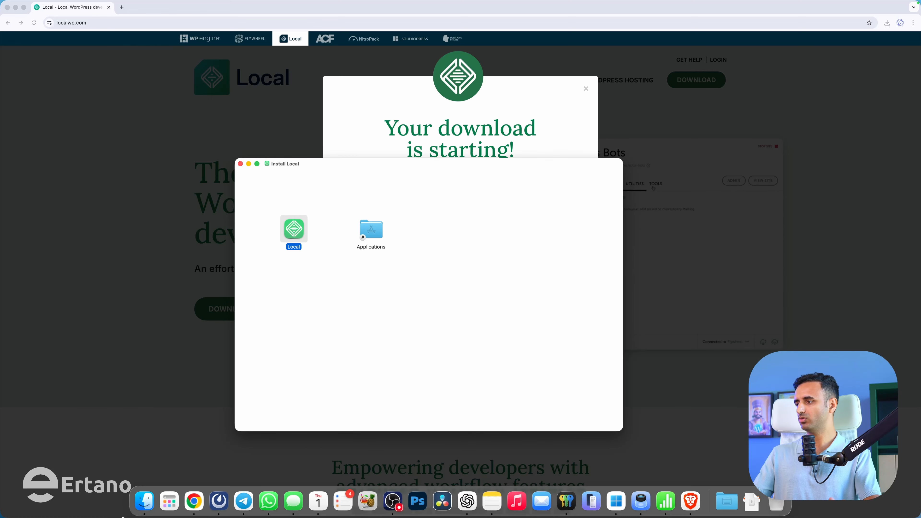
left_click(171, 503)
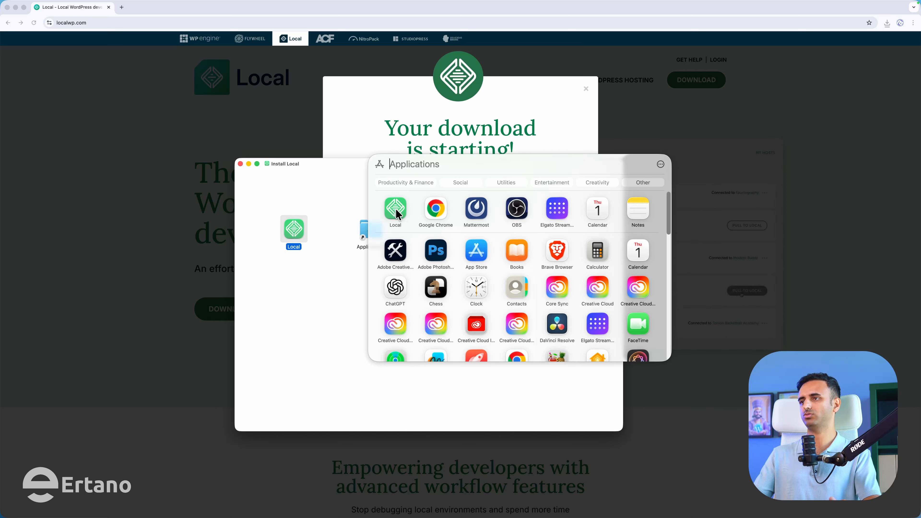
left_click(397, 211)
left_click(422, 306)
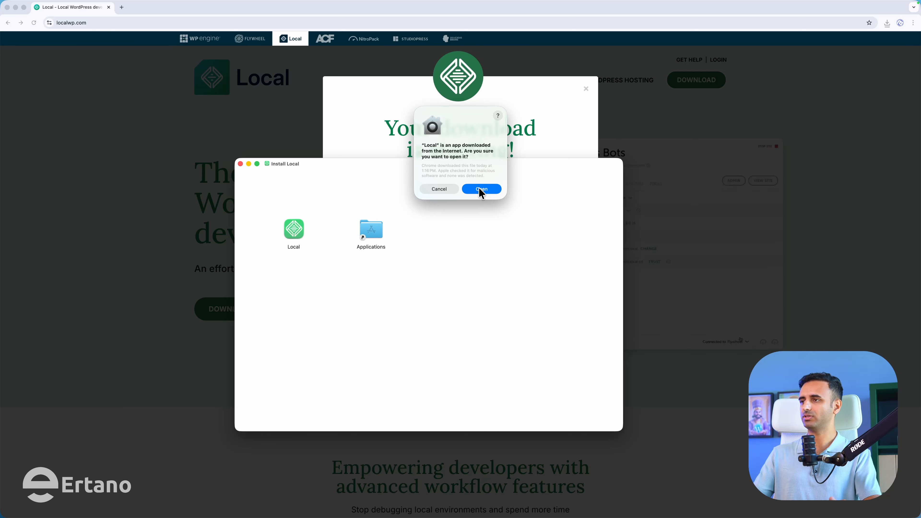
left_click(481, 191)
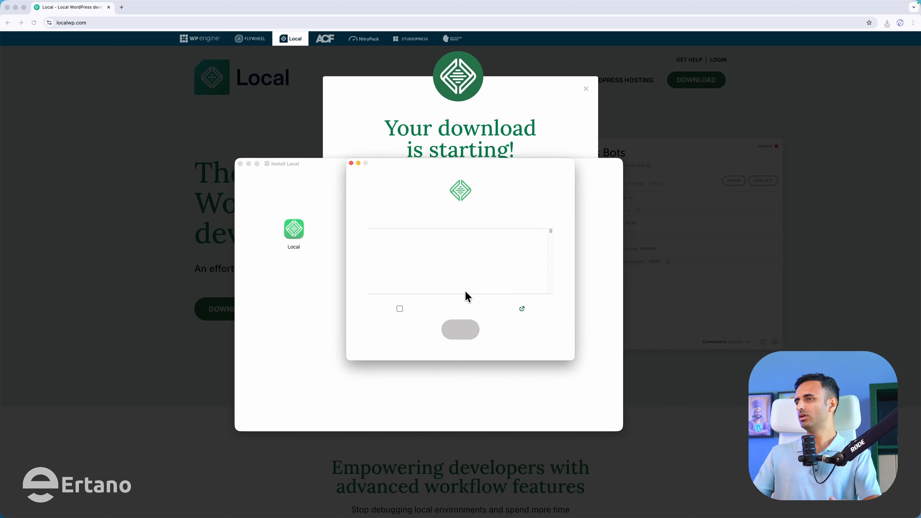
left_click(401, 309)
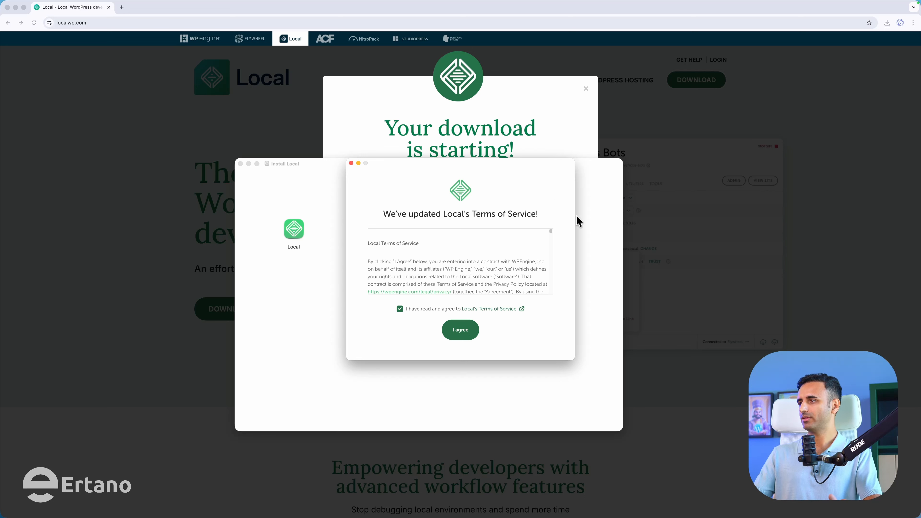
- Accept Local's Terms of Service, reposition the Welcome window, and start creating a free account
left_click(459, 333)
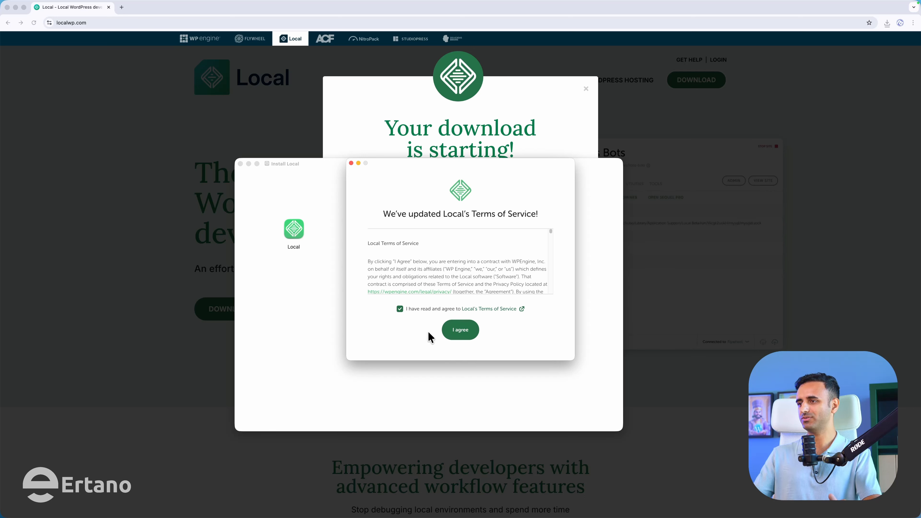
left_click(459, 336)
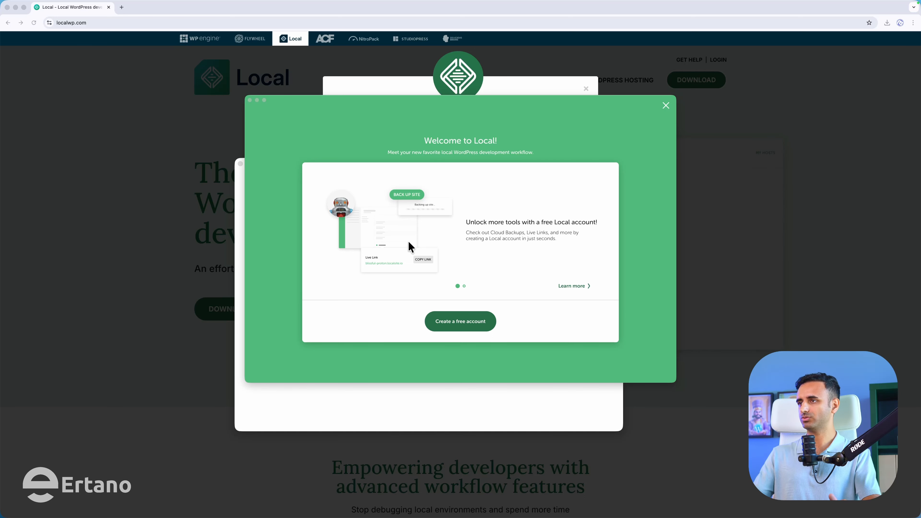
left_click(439, 324)
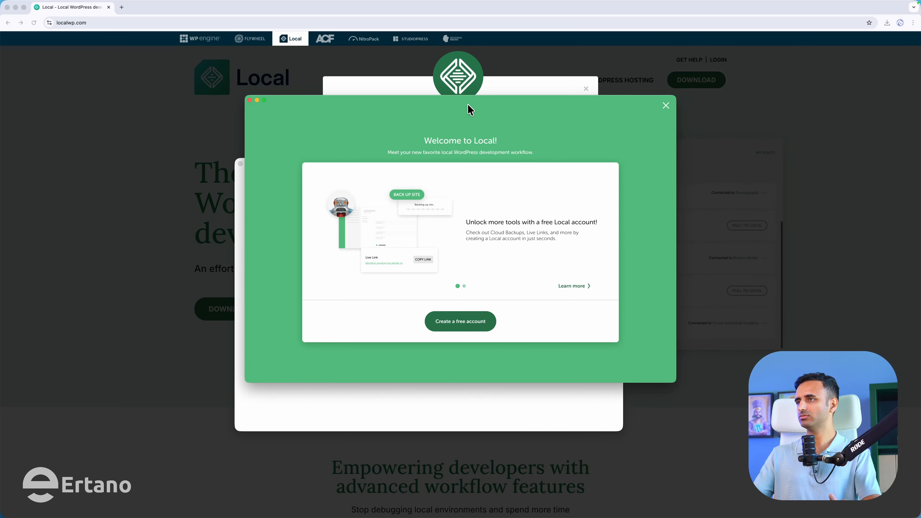
left_click_drag(468, 106, 452, 134)
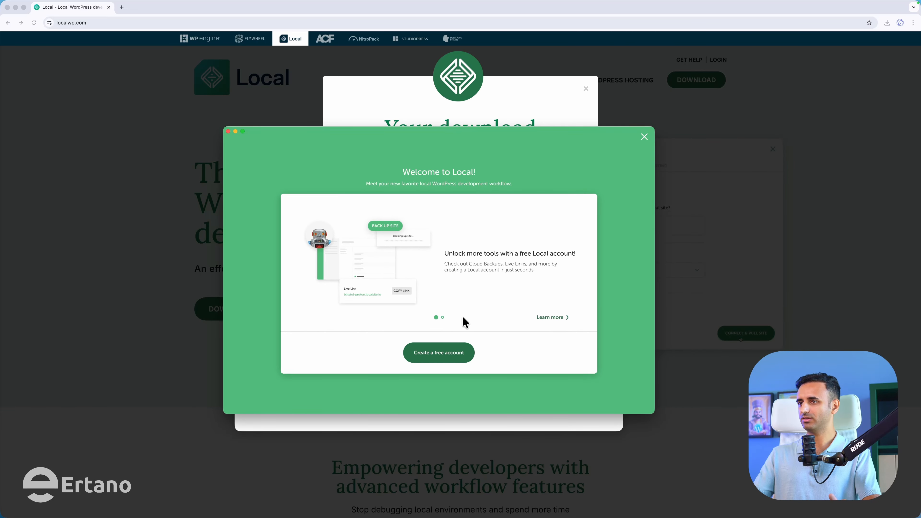
left_click(440, 359)
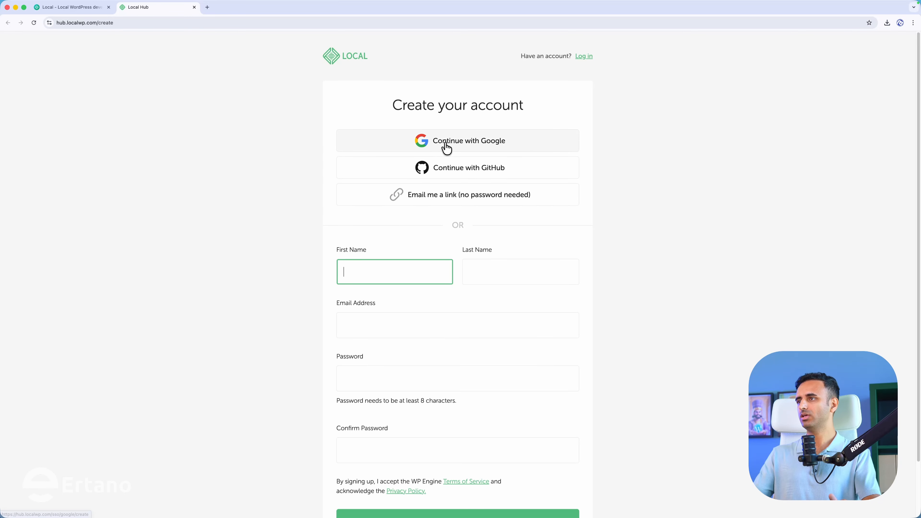
- Sign up for Local Hub with the Google account and allow access to its info
left_click(445, 144)
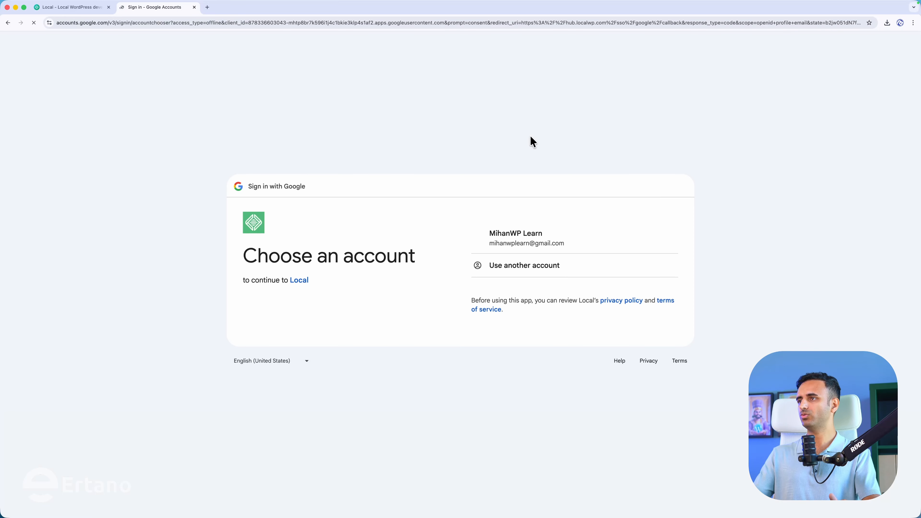
left_click(513, 239)
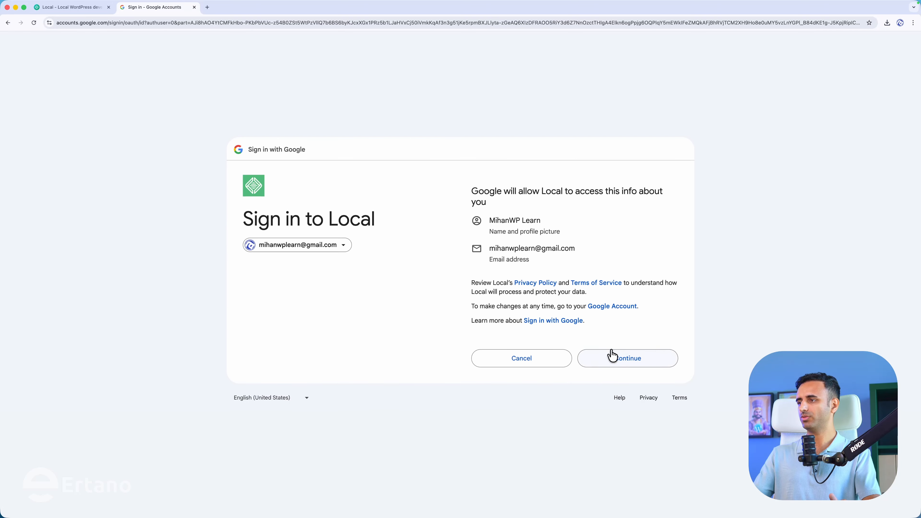
left_click(612, 356)
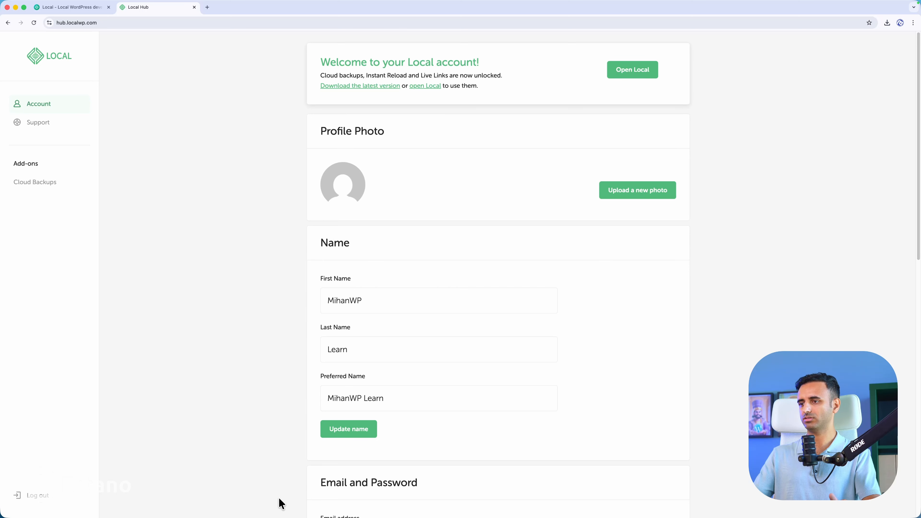
- Launch Local from the Dock and decline both error and usage reporting
mouse_move(278, 516)
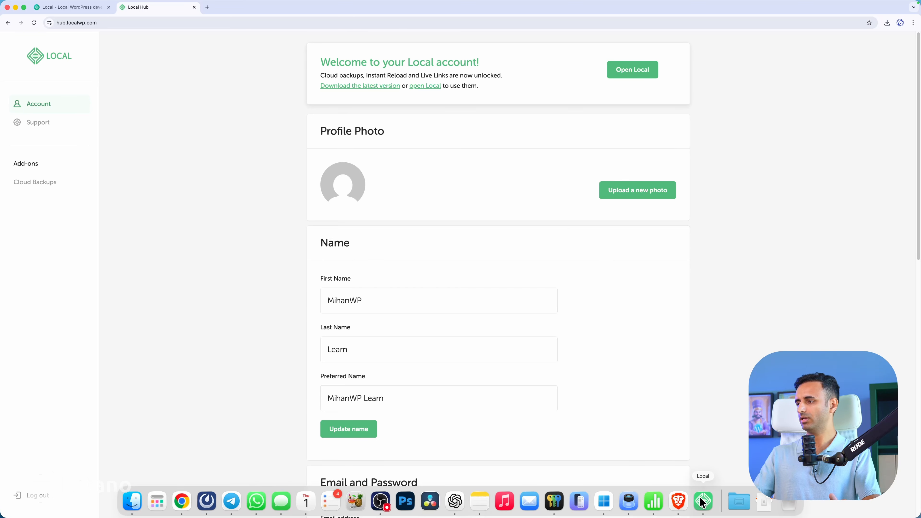
left_click(703, 512)
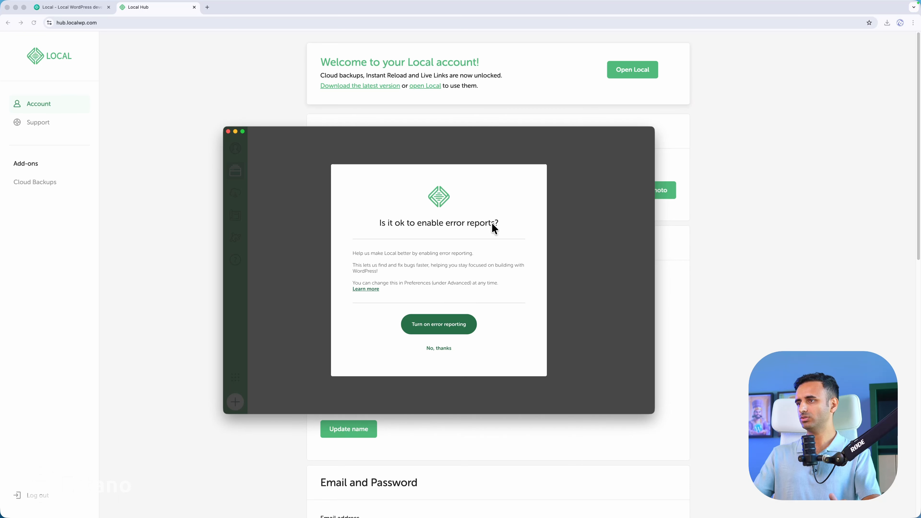
left_click(437, 349)
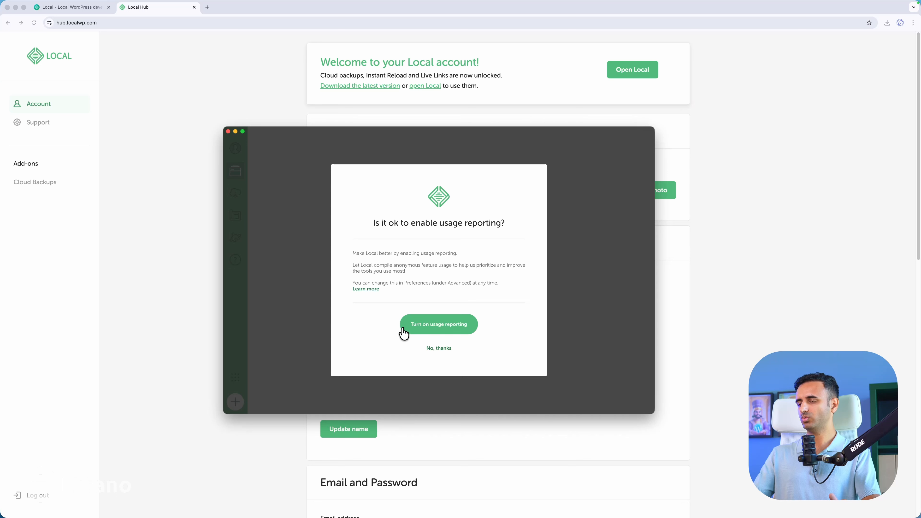
left_click(438, 349)
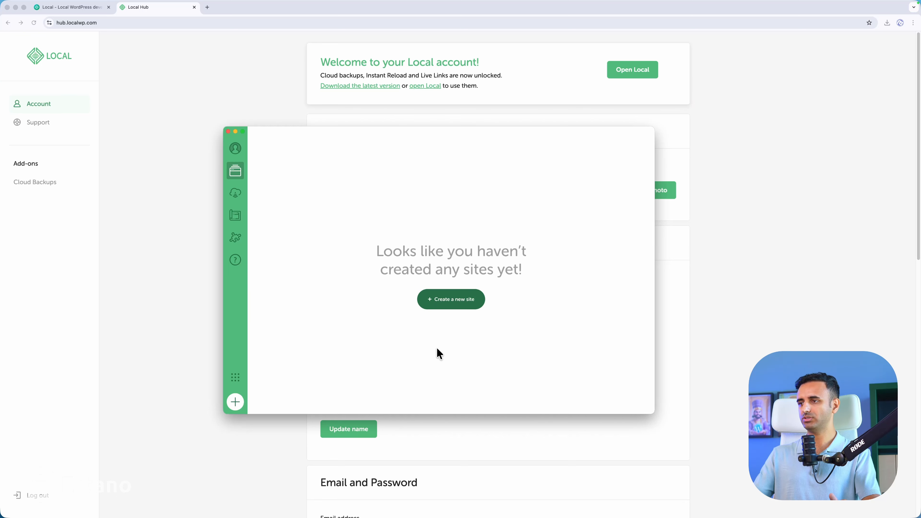
left_click_drag(408, 132, 407, 134)
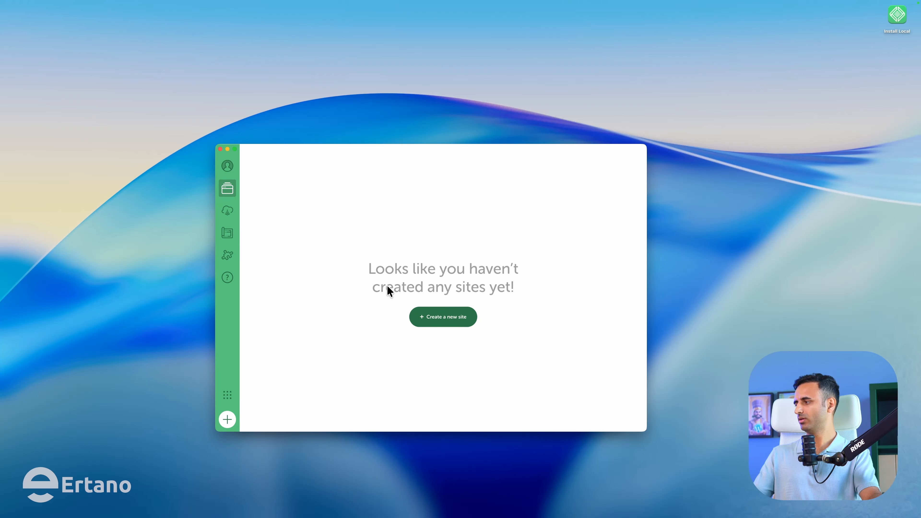
- Start a new site named Ertano and expand its advanced domain options
left_click(436, 322)
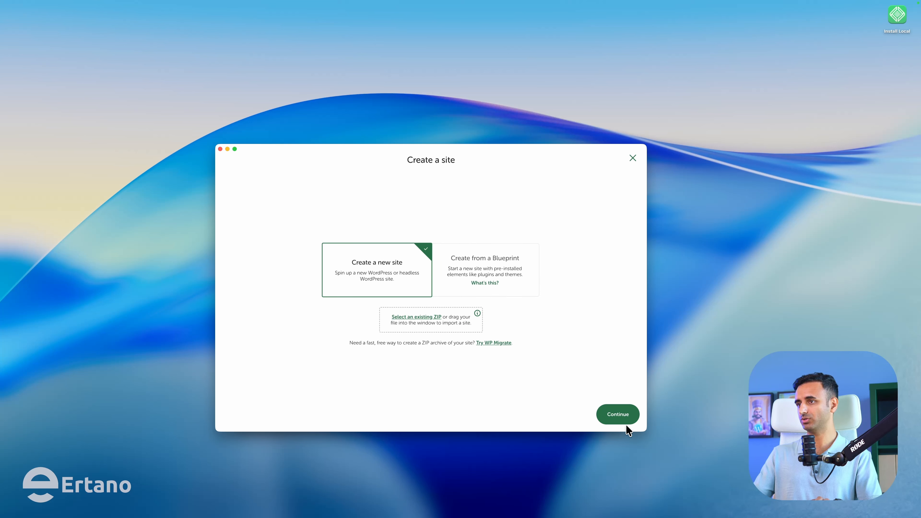
left_click(617, 417)
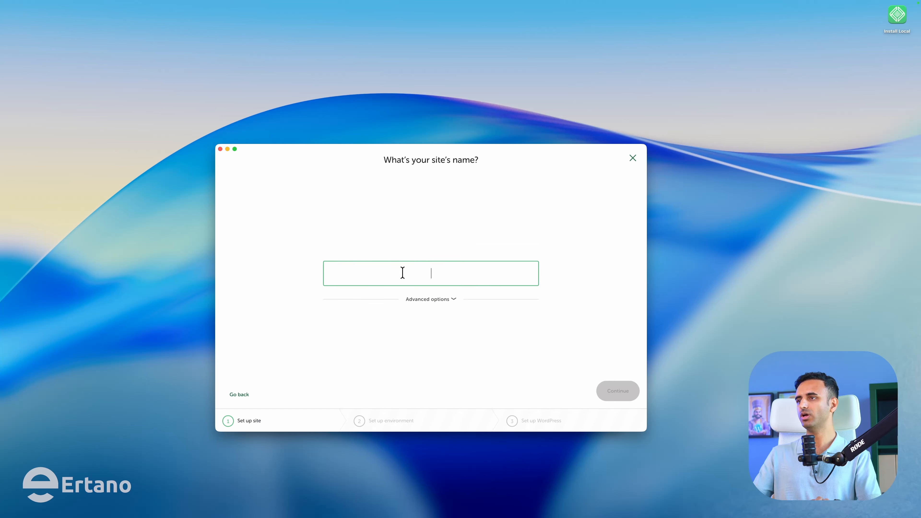
type("E")
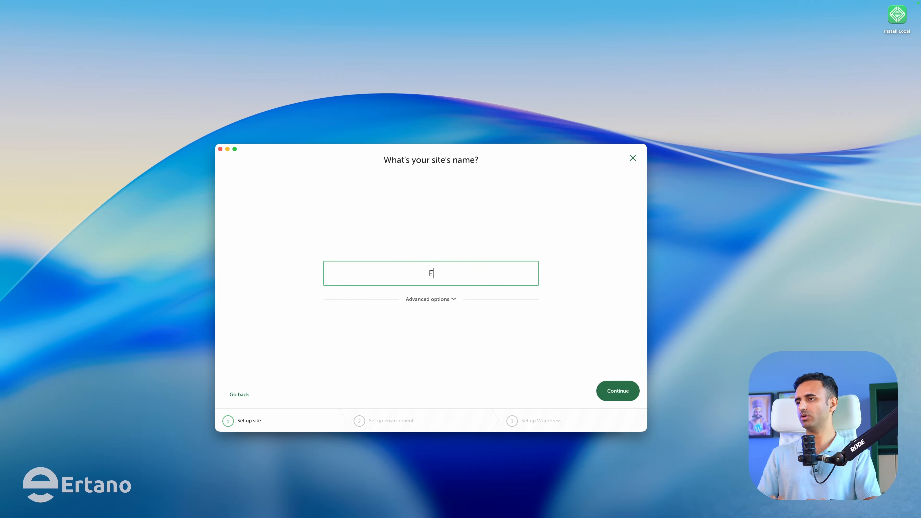
type("rtano")
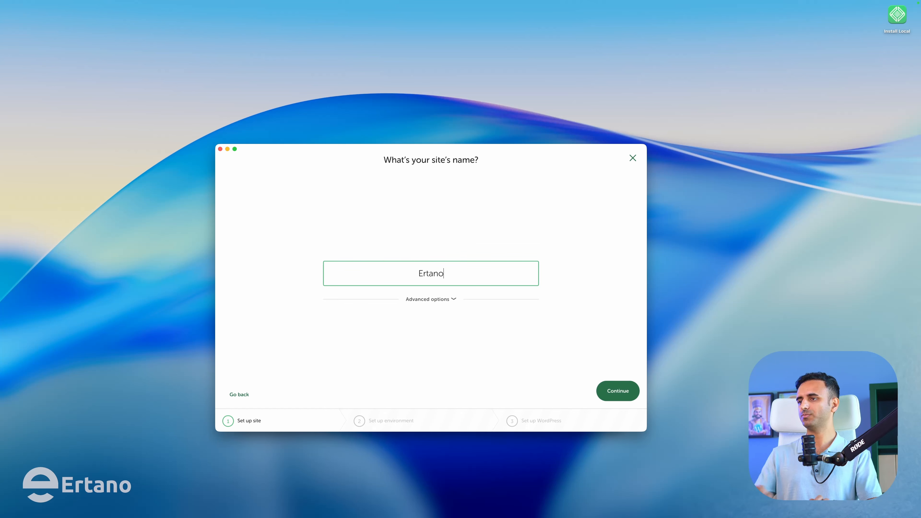
left_click(417, 299)
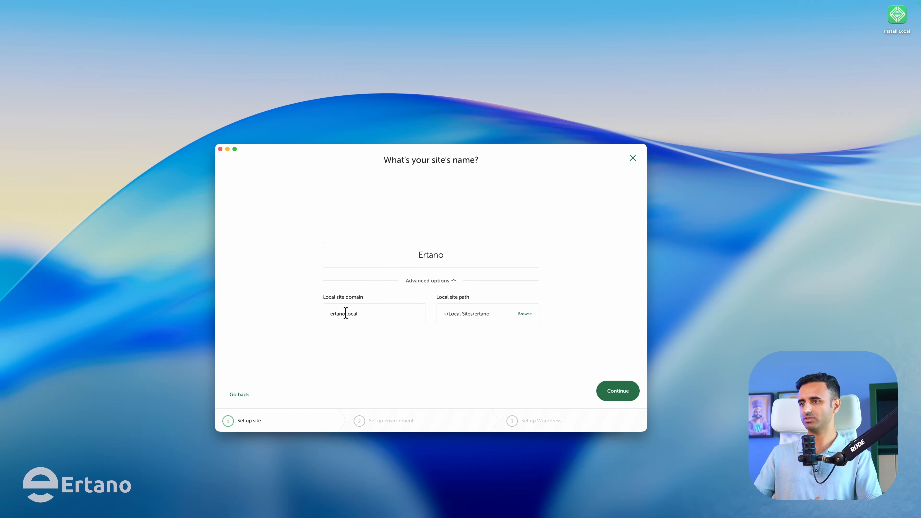
- Change the local site domain to ertano.learn and continue to the environment step
triple_click(371, 314)
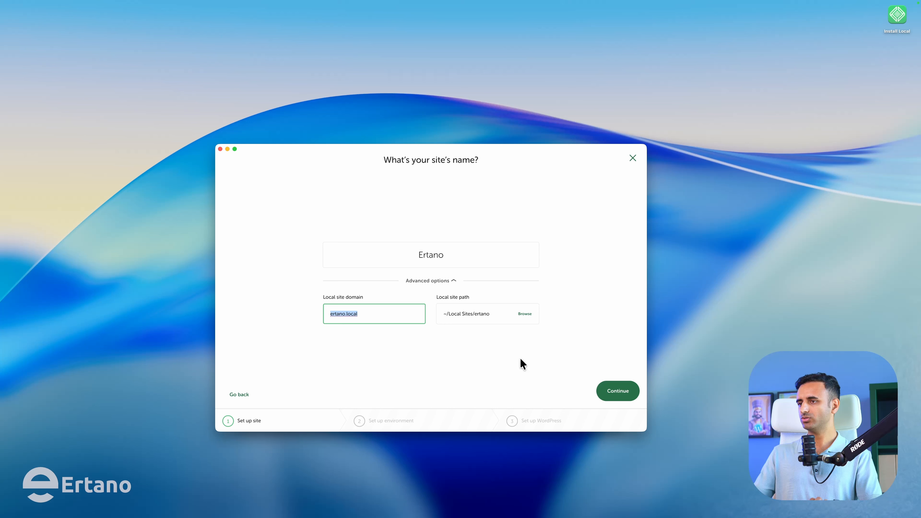
double_click(392, 315)
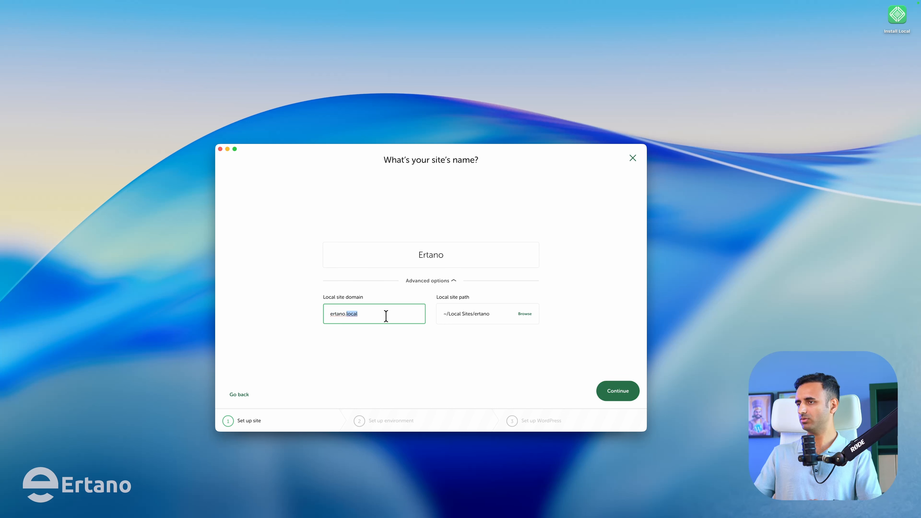
type("dev")
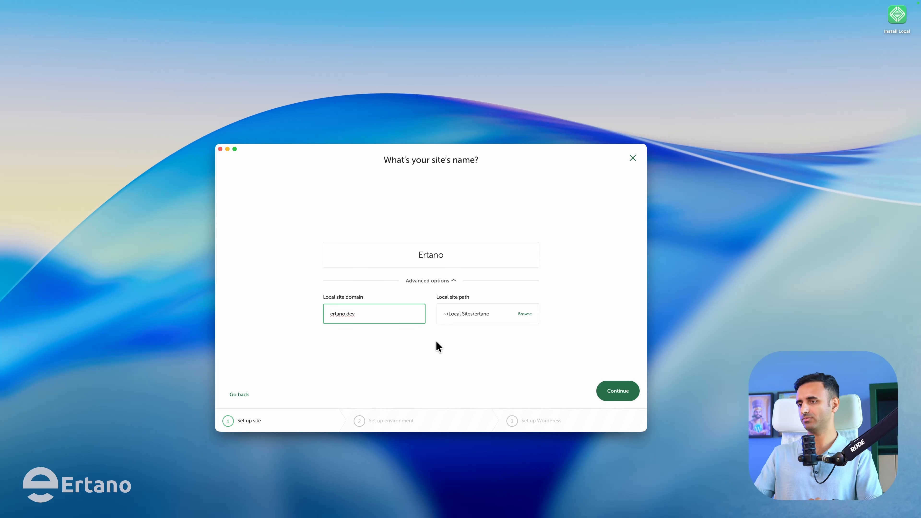
double_click(382, 311)
left_click(379, 316)
double_click(379, 316)
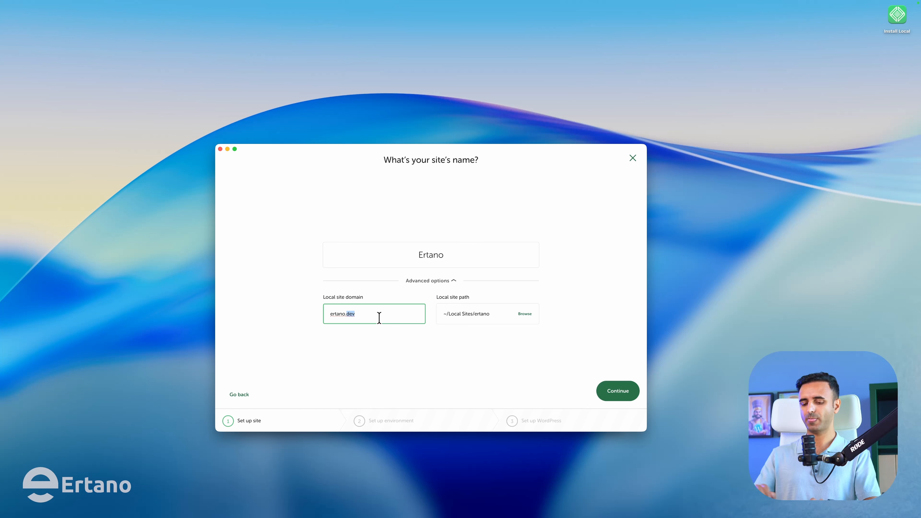
type("teach")
key("super+a")
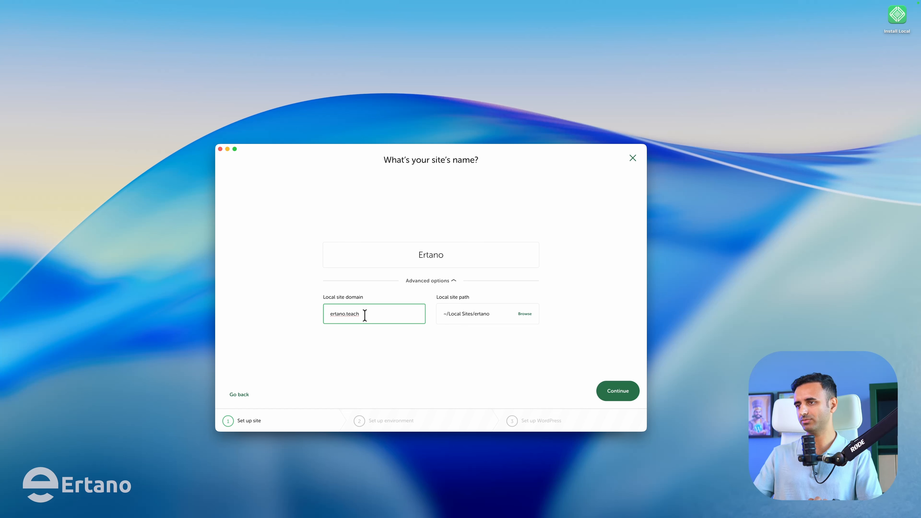
double_click(365, 315)
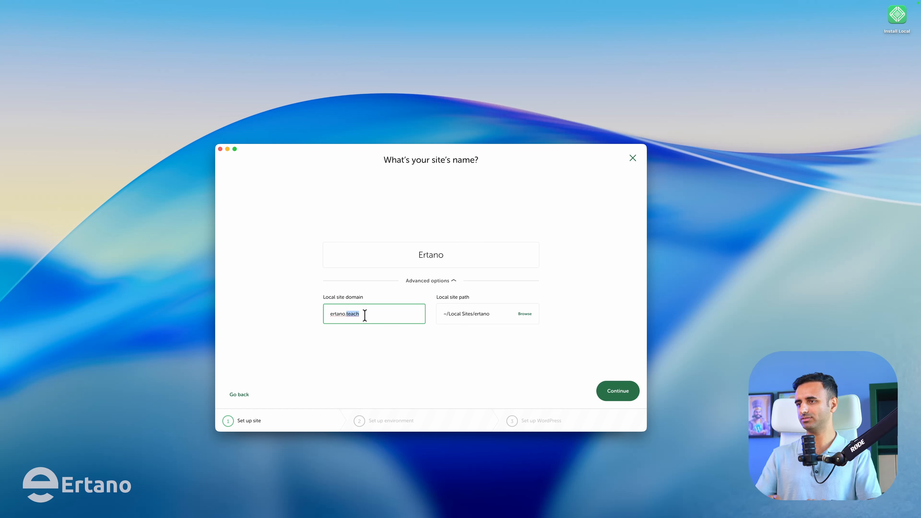
type("lean")
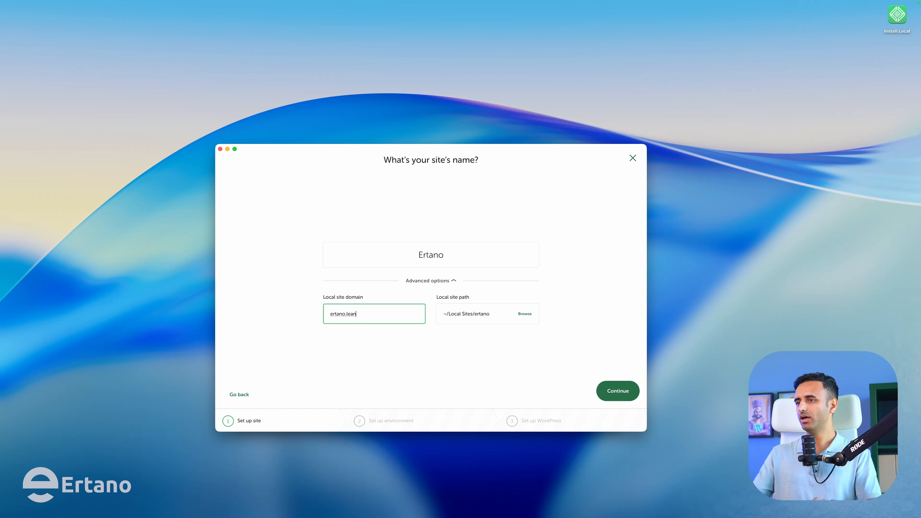
key("BackSpace")
type("rn")
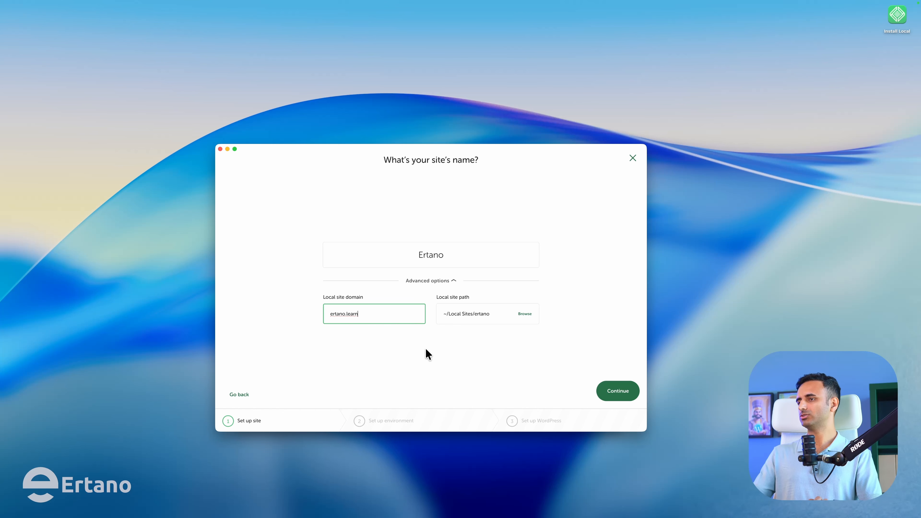
left_click(614, 390)
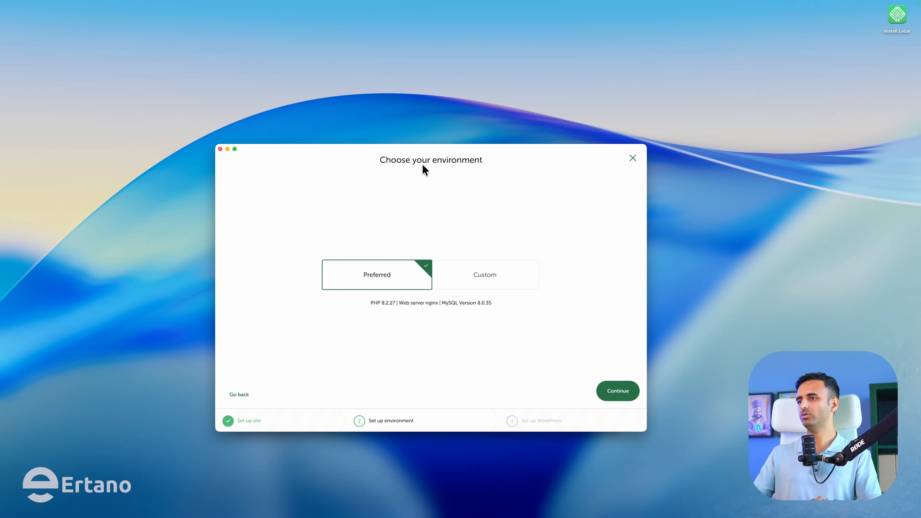
- Switch to a custom environment using PHP 8.4.10
left_click_drag(438, 150, 446, 141)
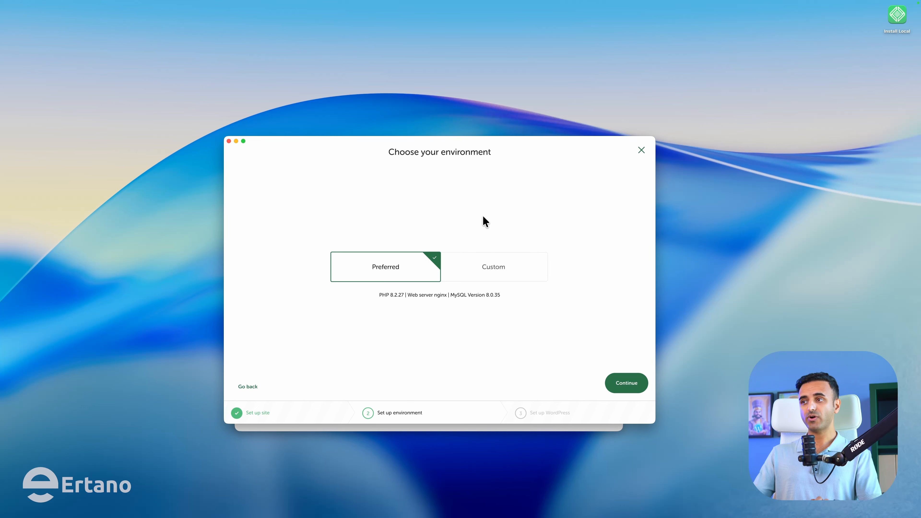
left_click(489, 265)
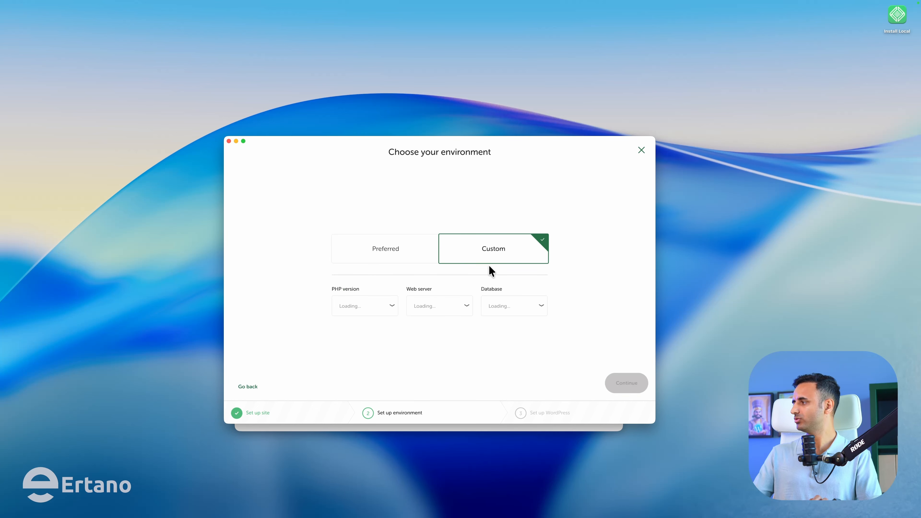
left_click(375, 309)
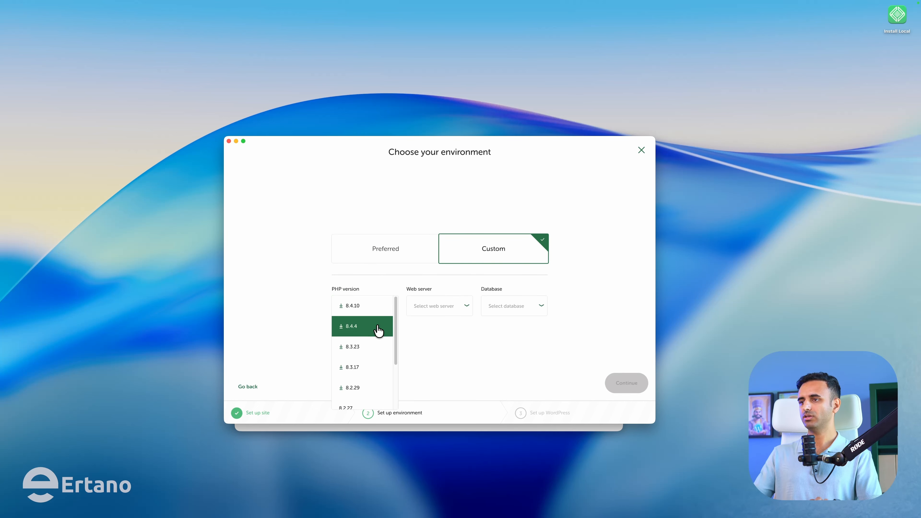
left_click(361, 302)
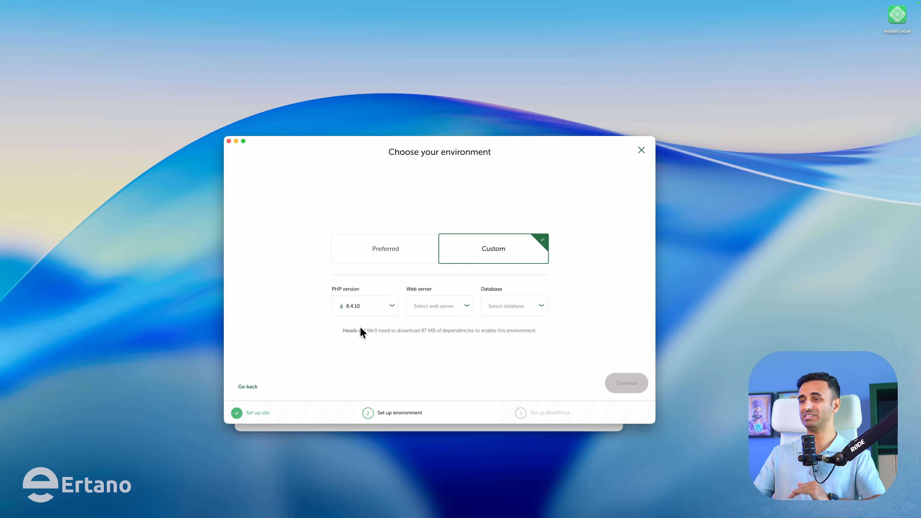
left_click(365, 308)
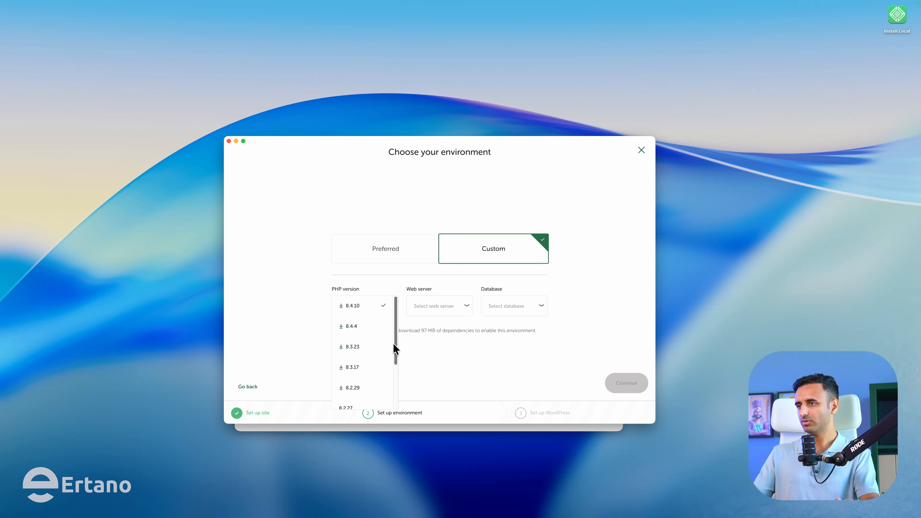
scroll(393, 346, "down", 1)
scroll(396, 348, "up", 1)
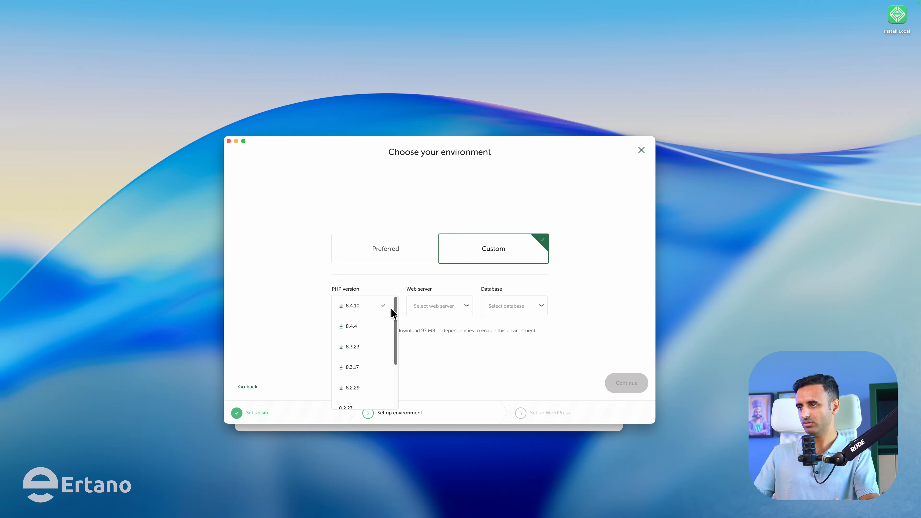
left_click(367, 308)
- Select Apache 2.4.43 as web server and MySQL 8.0.35 as database, then continue
left_click(431, 307)
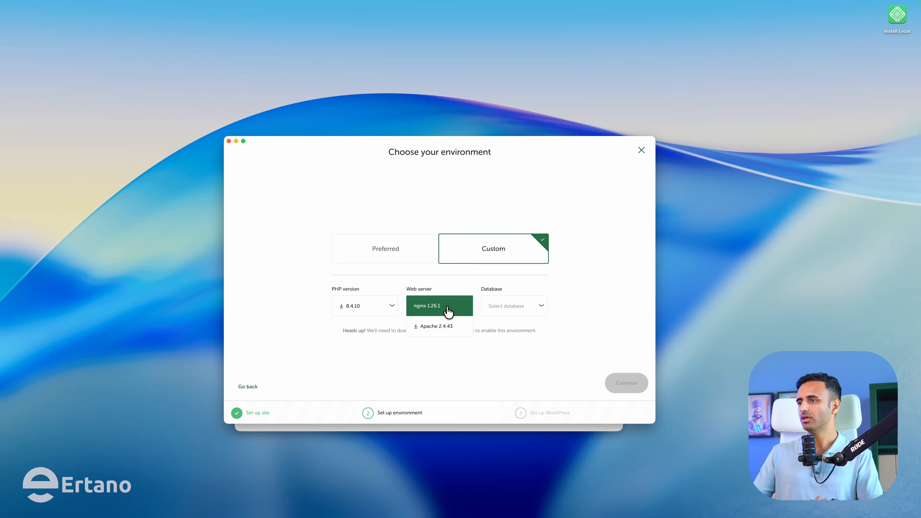
left_click(430, 313)
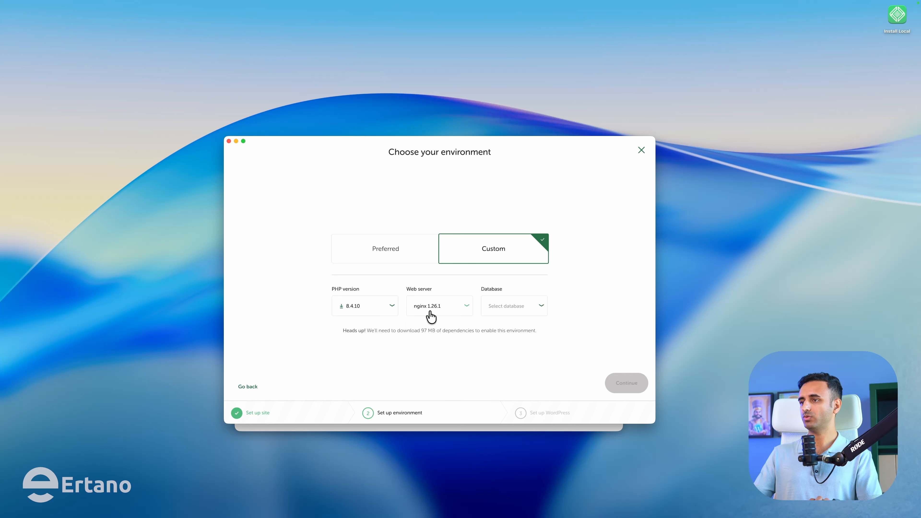
left_click(453, 309)
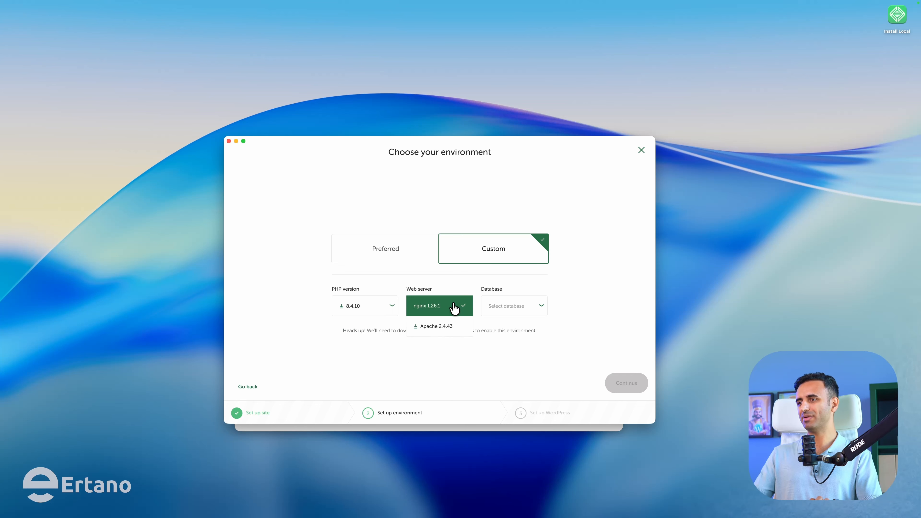
left_click(444, 326)
left_click(517, 307)
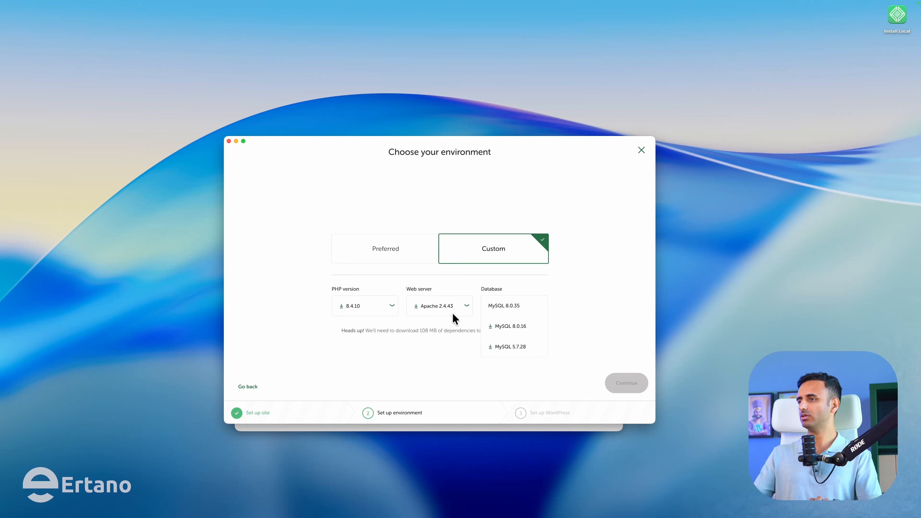
left_click(528, 306)
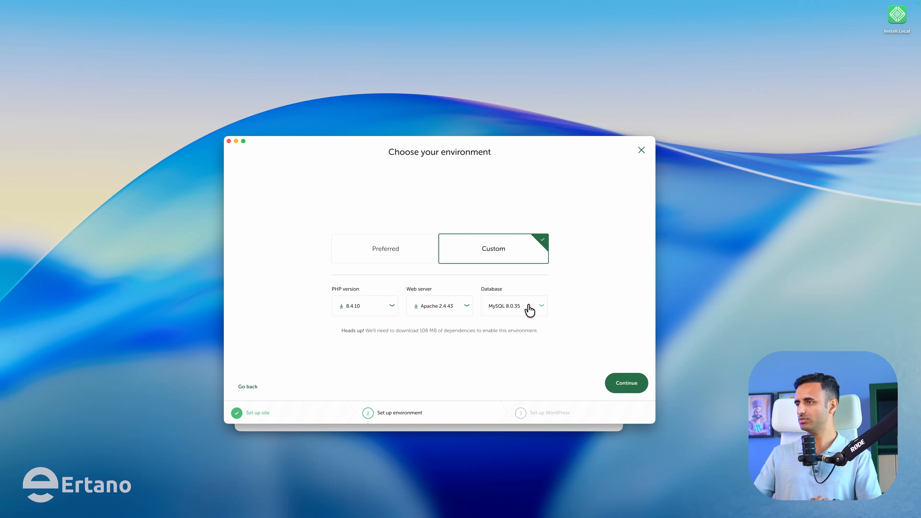
left_click(614, 382)
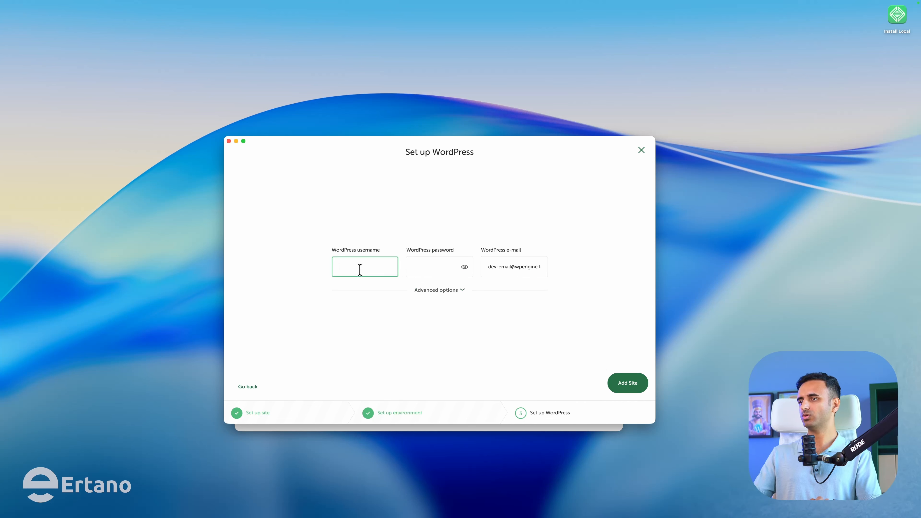
- Enter the WordPress admin username, password and e-mail, then add the Ertano site
type("admin")
key("Tab")
type("admin")
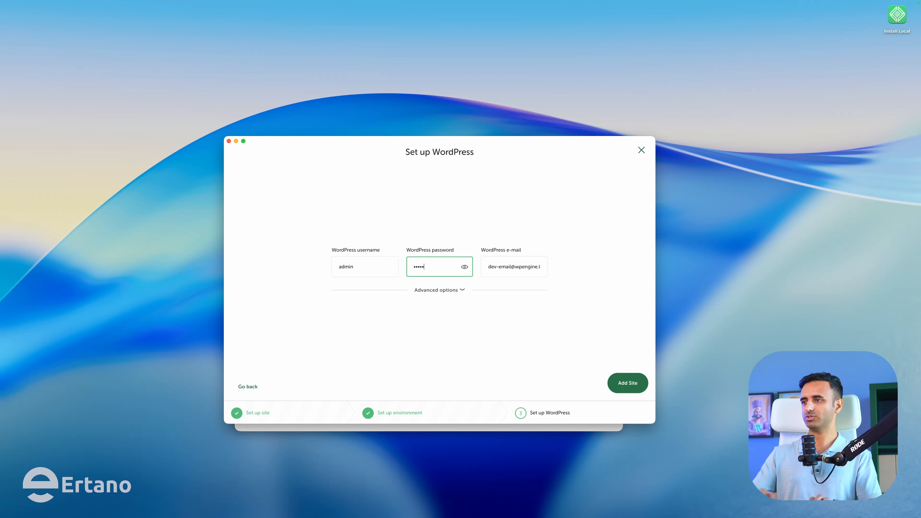
key("Tab")
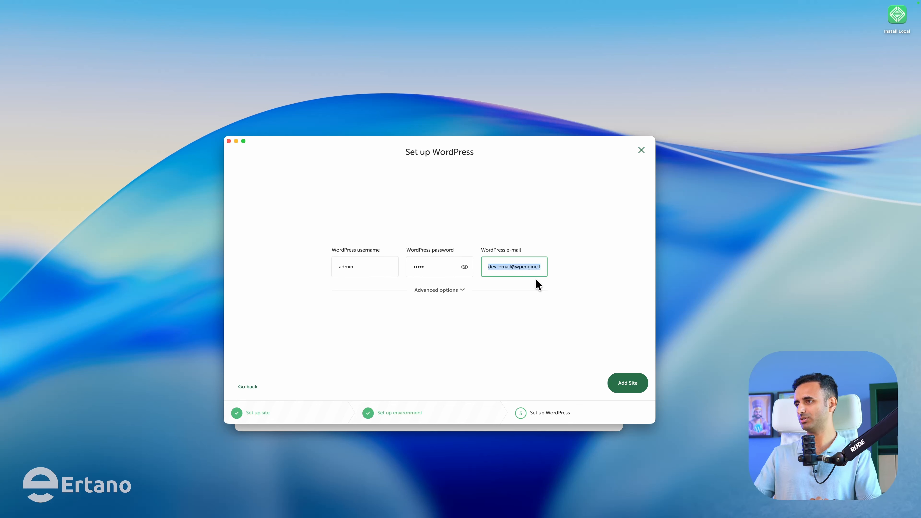
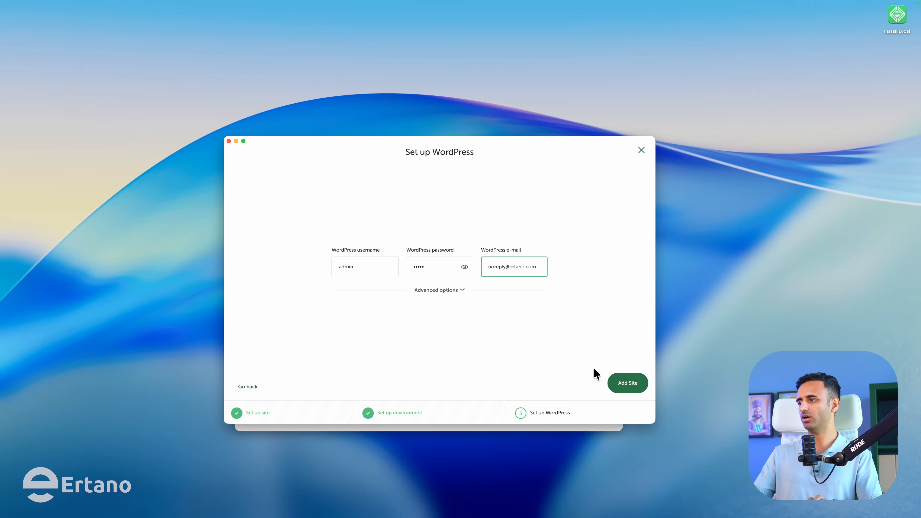
left_click(628, 383)
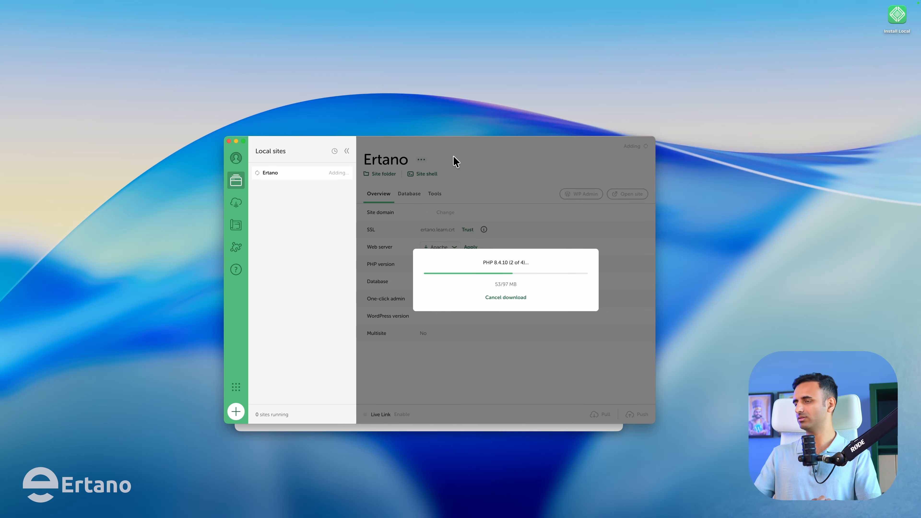
- Nudge the Local window into place while Ertano downloads PHP and provisions its services
left_click_drag(448, 145, 444, 154)
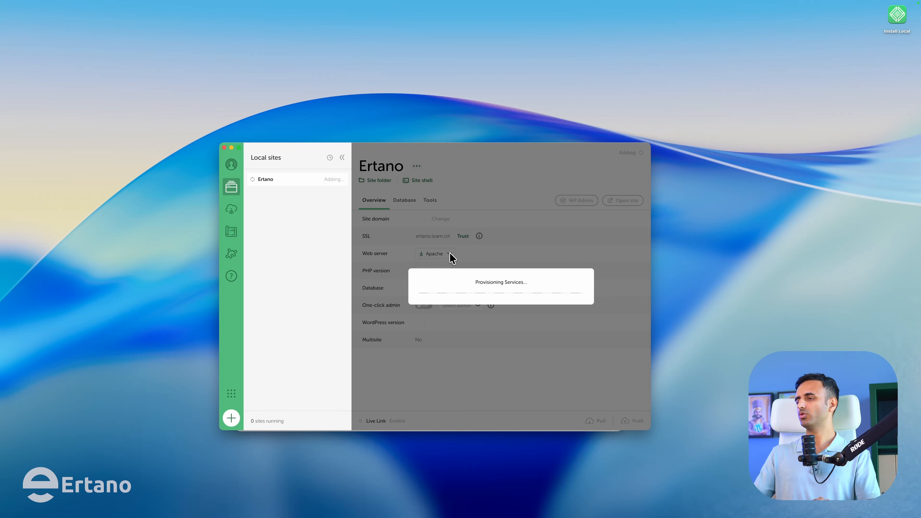
left_click_drag(448, 150, 442, 154)
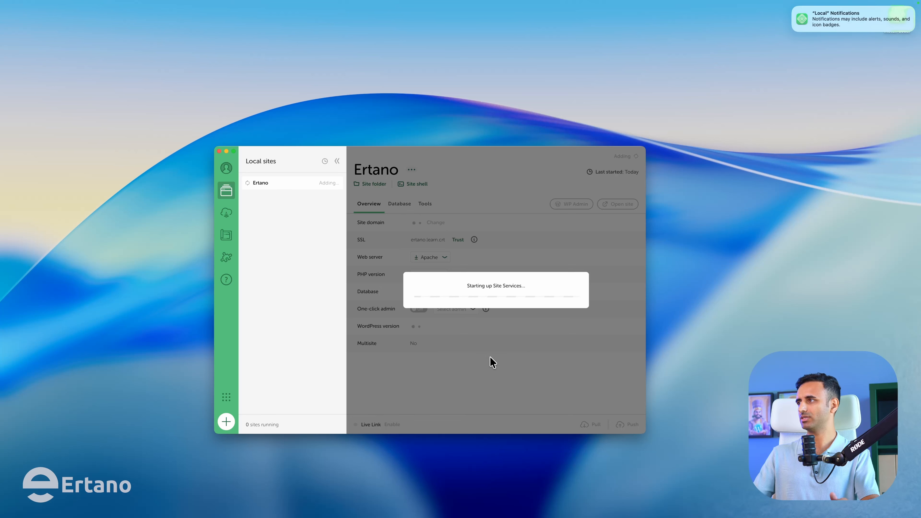
- Allow Local's notifications via Options, then submit the computer password in Local's Password Prompt
left_click(896, 24)
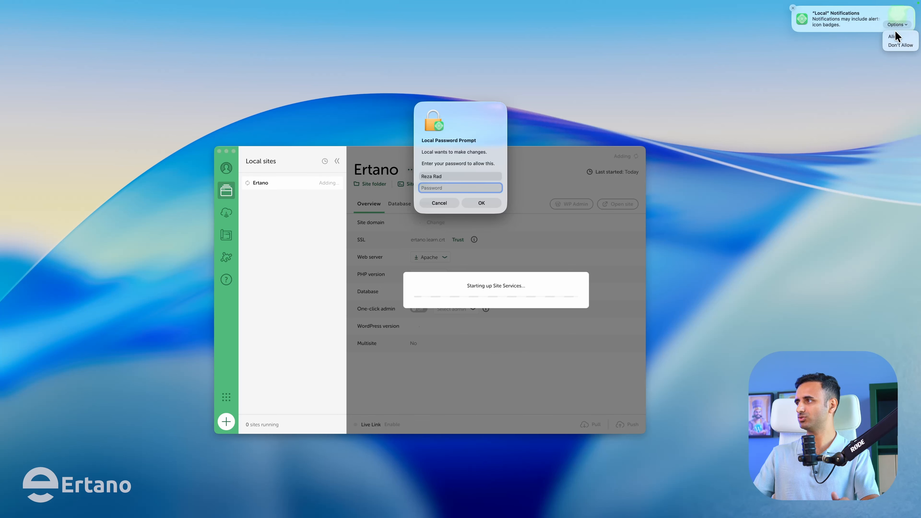
left_click(894, 37)
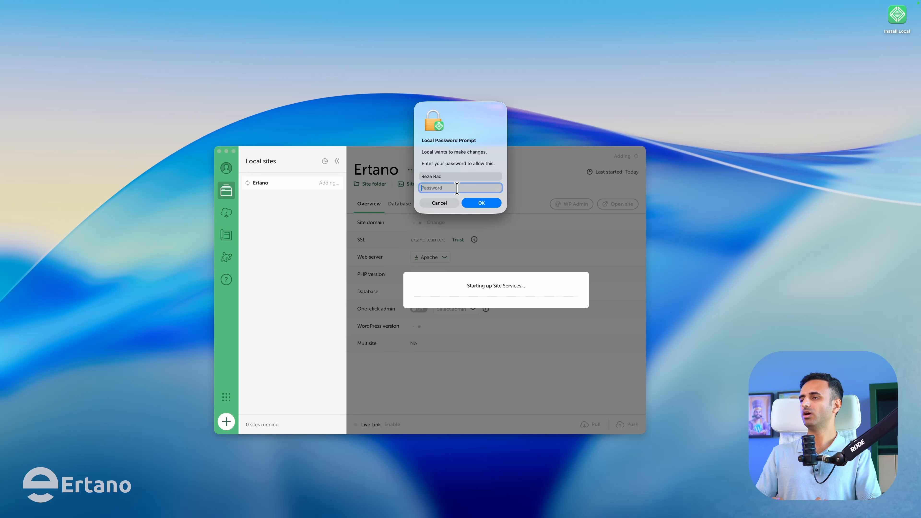
type("********")
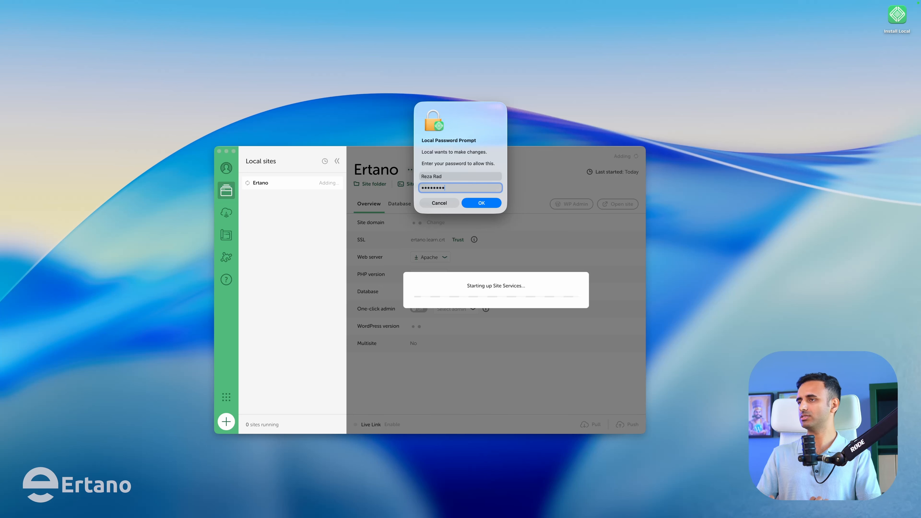
key("Return")
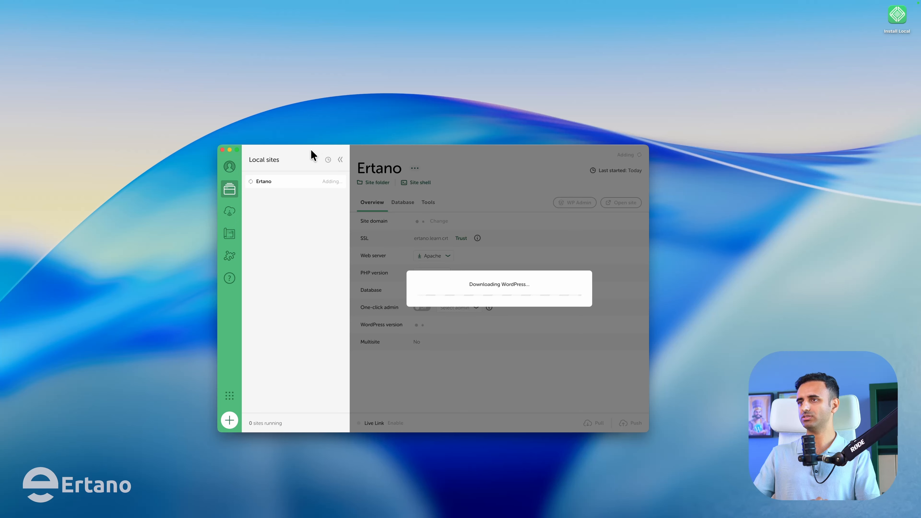
- Wait for WordPress to finish installing, then open the running Ertano site in the browser
left_click_drag(311, 150, 312, 150)
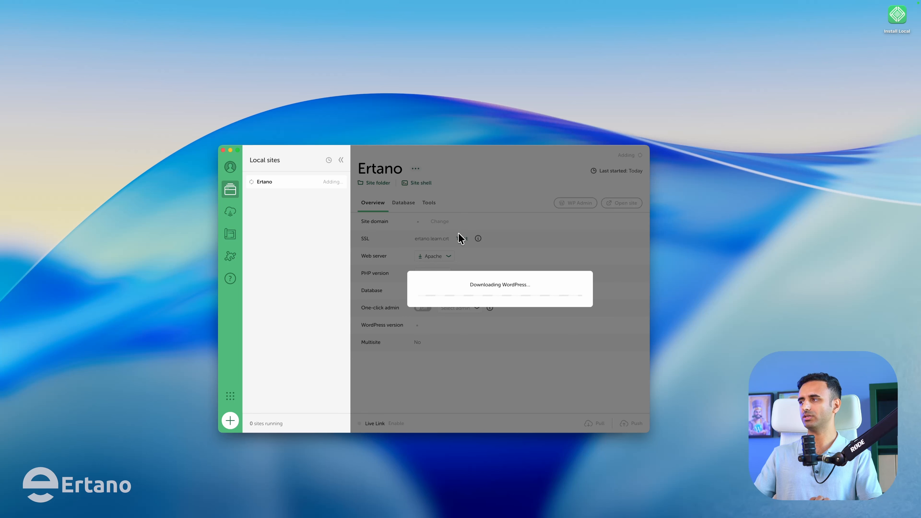
left_click_drag(428, 150, 427, 149)
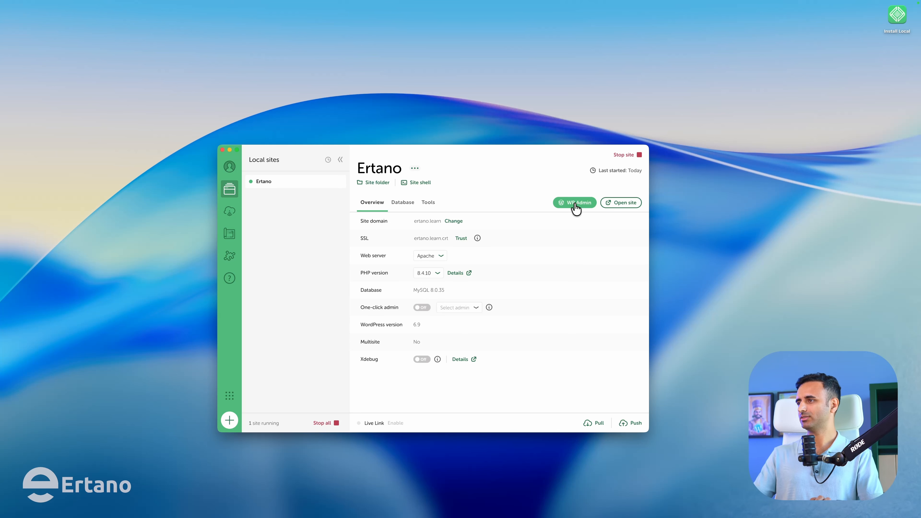
left_click(620, 205)
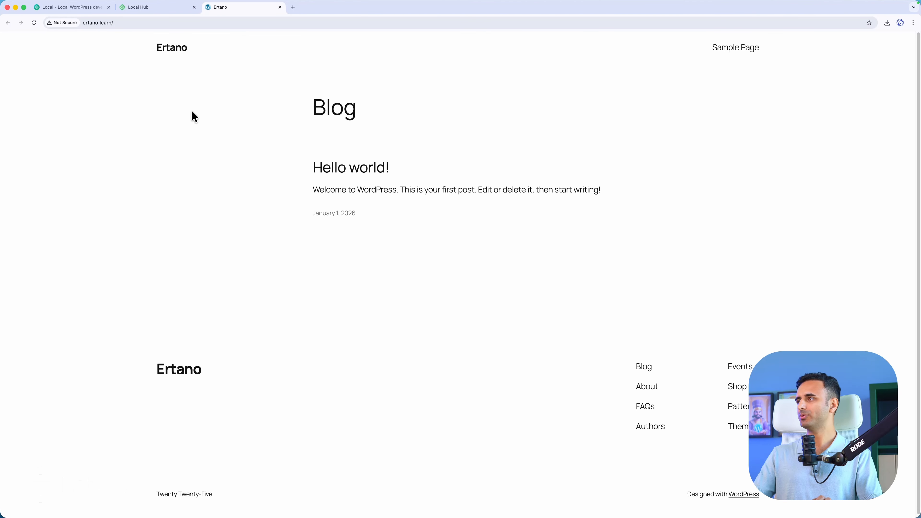
- Bring Local back from the Dock and open the Ertano WP Admin
mouse_move(330, 506)
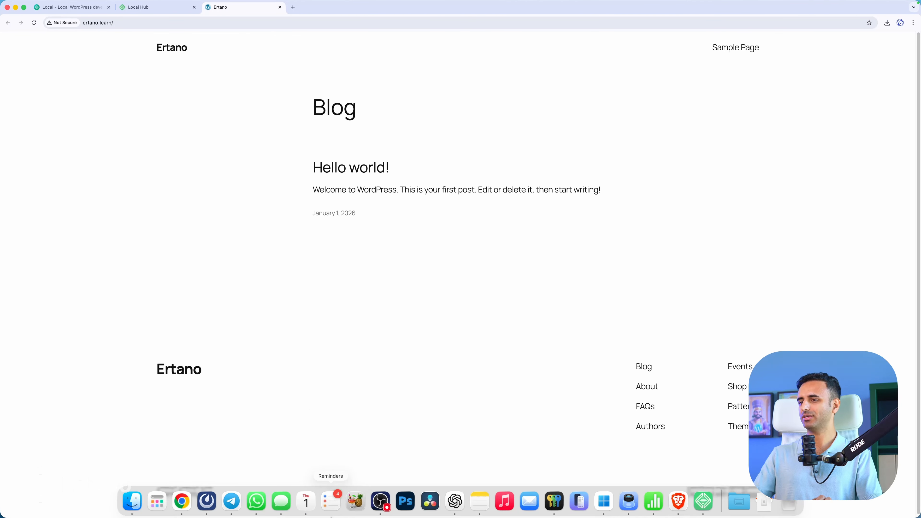
left_click(701, 506)
left_click(572, 206)
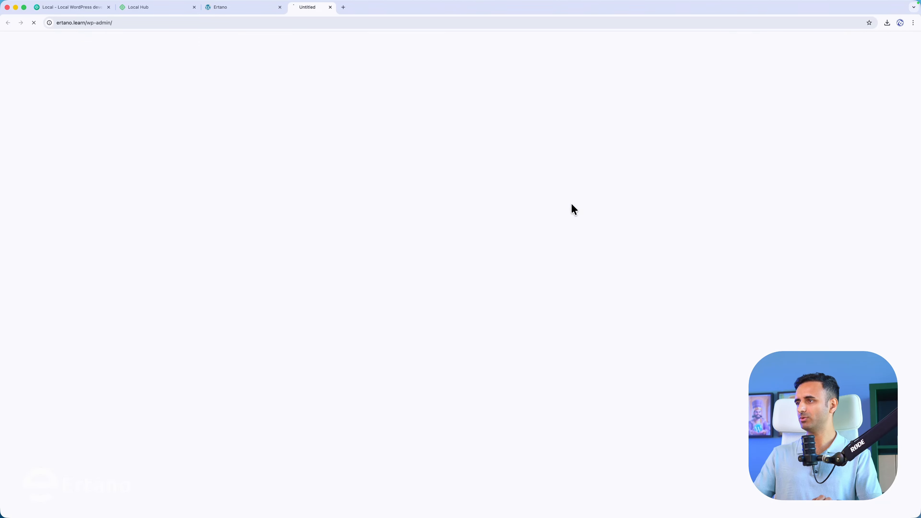
- Log in as admin with the account password, dismiss Chrome's breached-password warning, and return to the Ertano Blog page
type("admin")
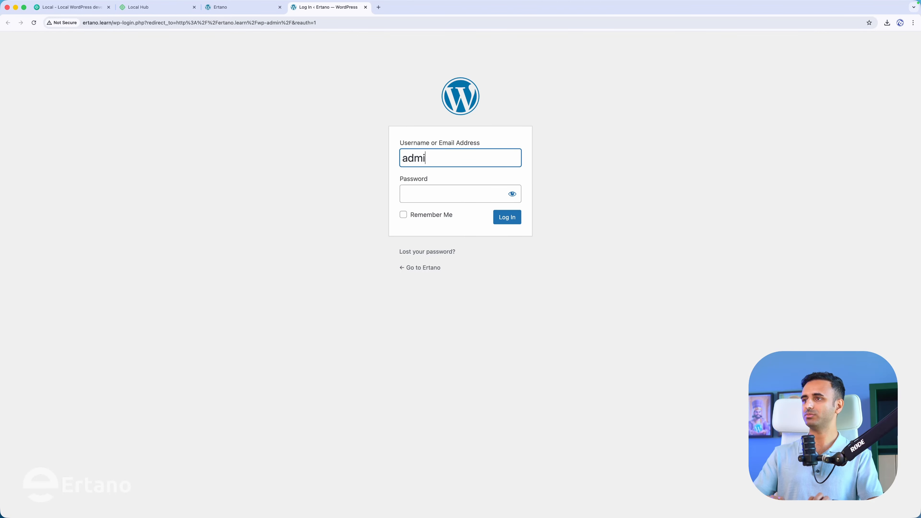
key("Tab")
type("admin")
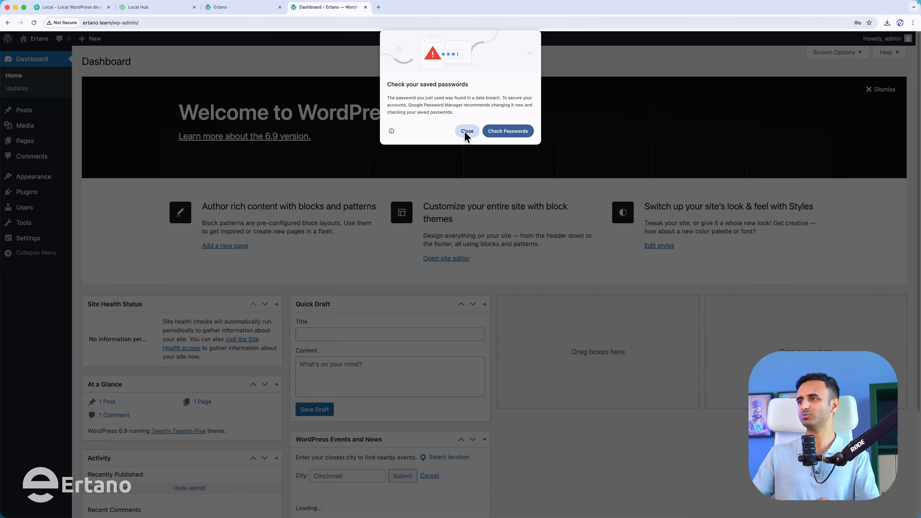
left_click(467, 131)
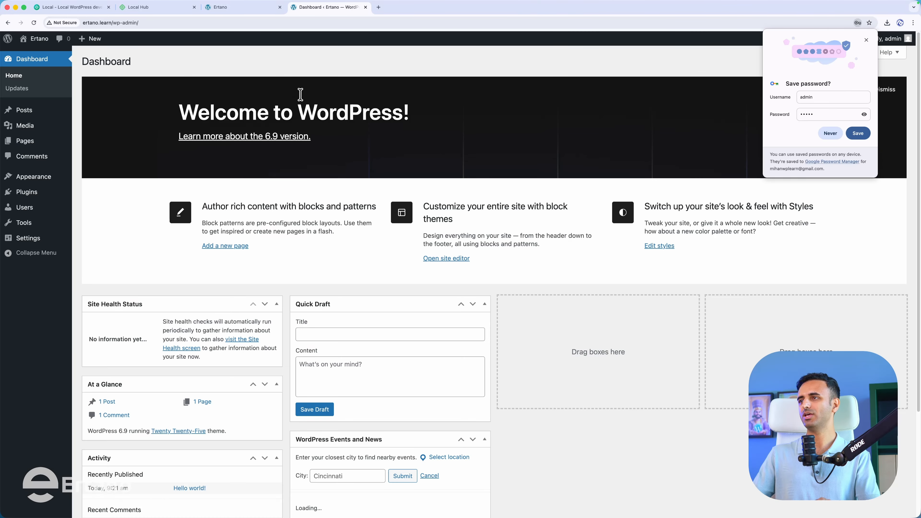
left_click(242, 13)
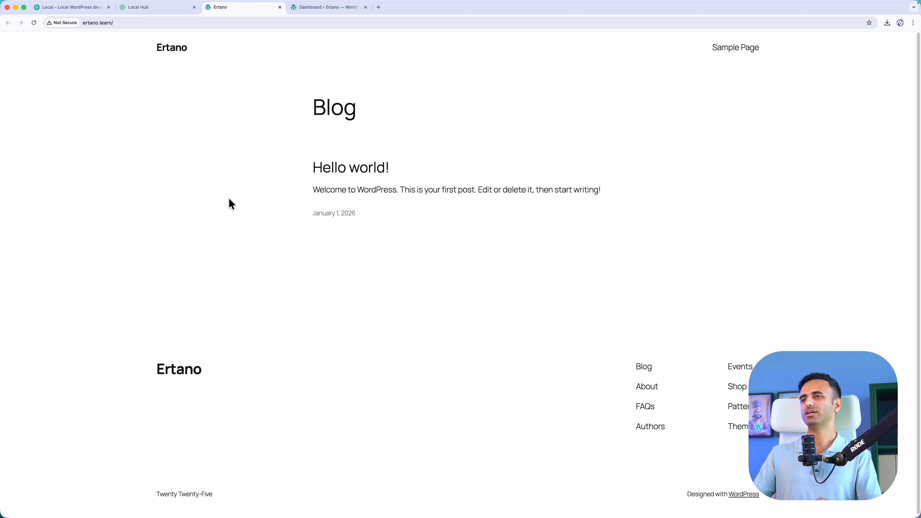